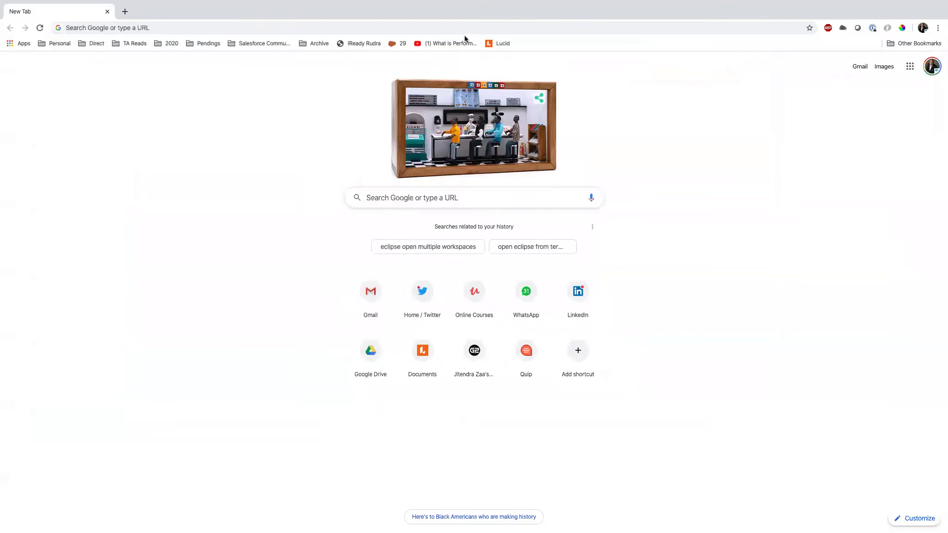
# Step: Open the Salesforce login page at login.salesforce.com
pyautogui.click(477, 28)
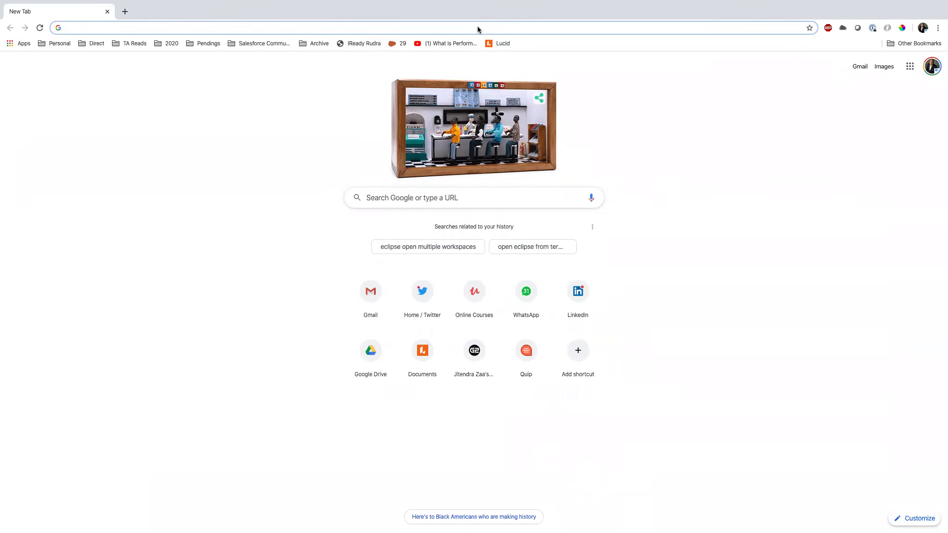
pyautogui.write('login.sale')
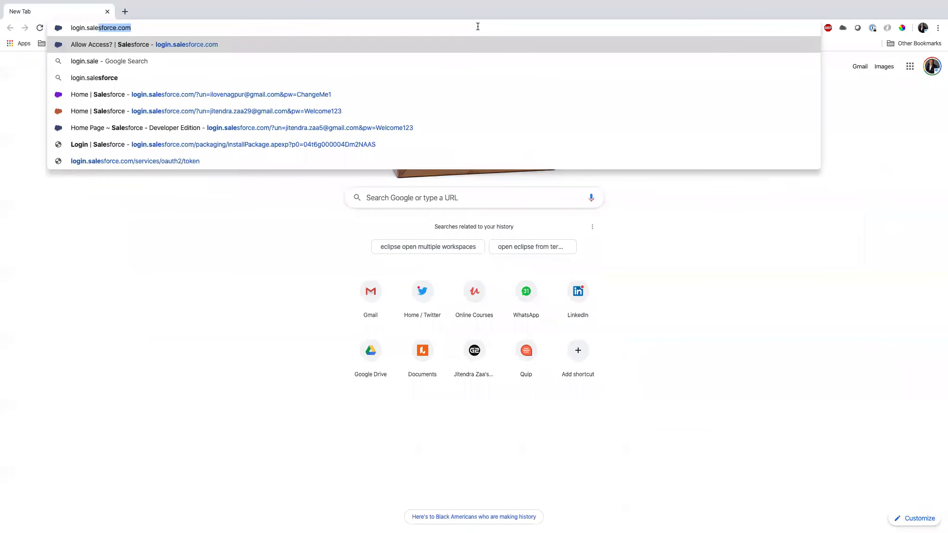
pyautogui.press('Return')
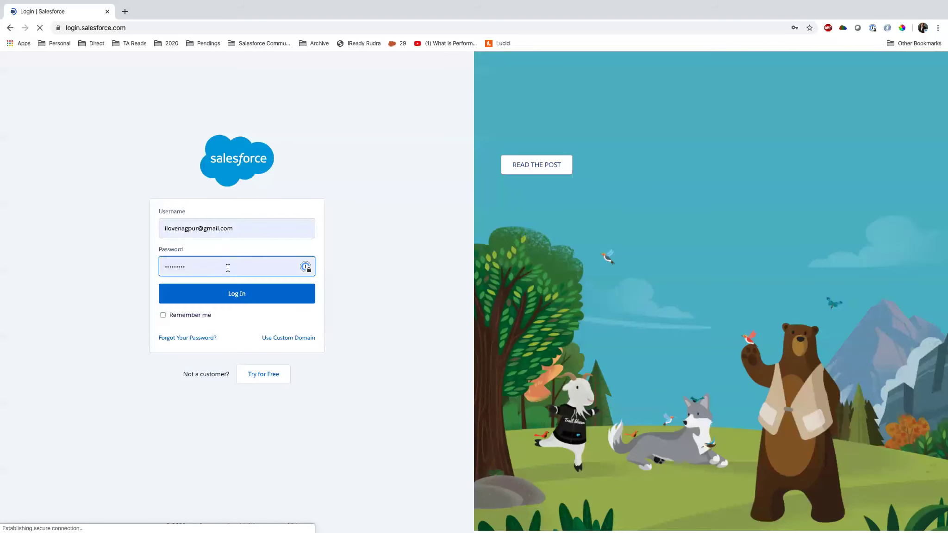
# Step: Replace the prefilled account password and log in to Salesforce with the prefilled username
pyautogui.click(228, 268)
pyautogui.press('super+a')
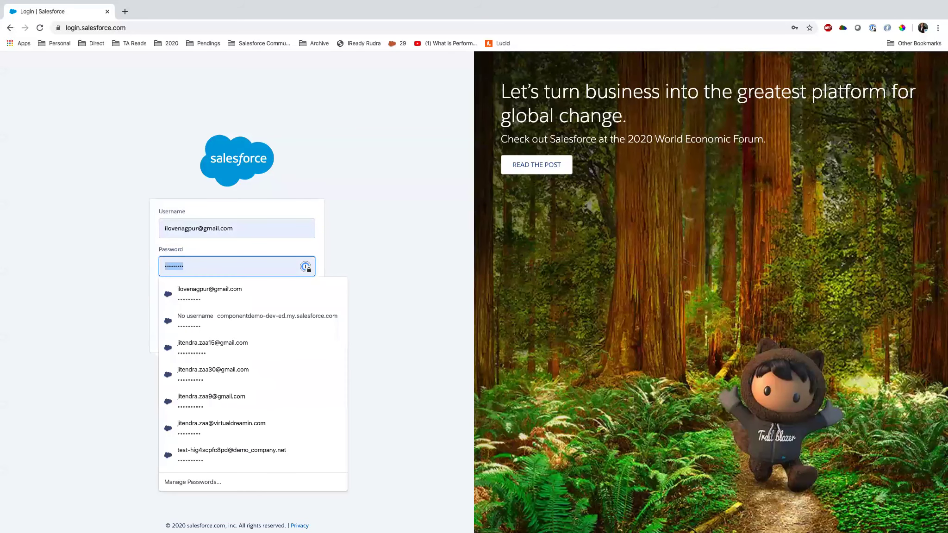
pyautogui.write('•••••')
pyautogui.press('BackSpace')
pyautogui.press('BackSpace')
pyautogui.press('BackSpace')
pyautogui.press('BackSpace')
pyautogui.press('BackSpace')
pyautogui.write('••••••')
pyautogui.press('Return')
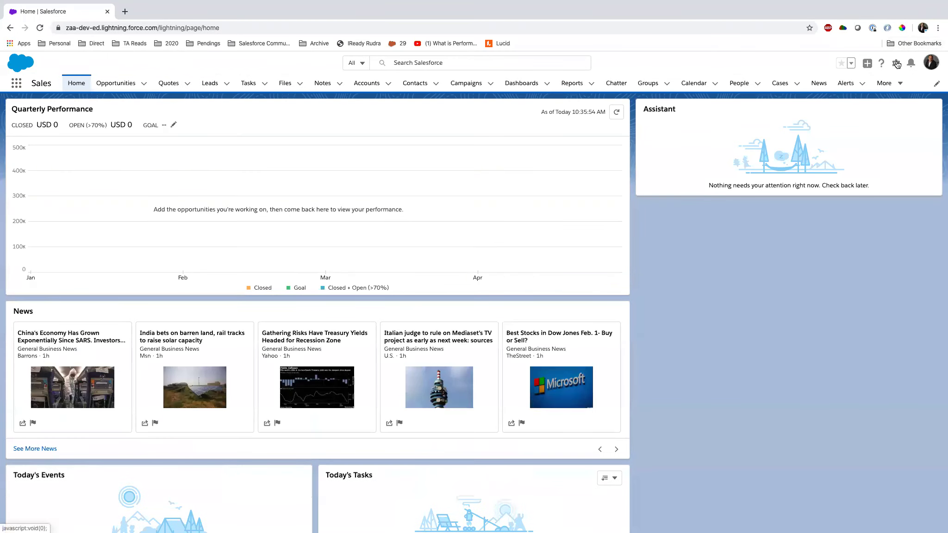
# Step: Open Salesforce Setup, search it for "platfor" and open the Platform Events page
pyautogui.click(897, 64)
pyautogui.click(848, 89)
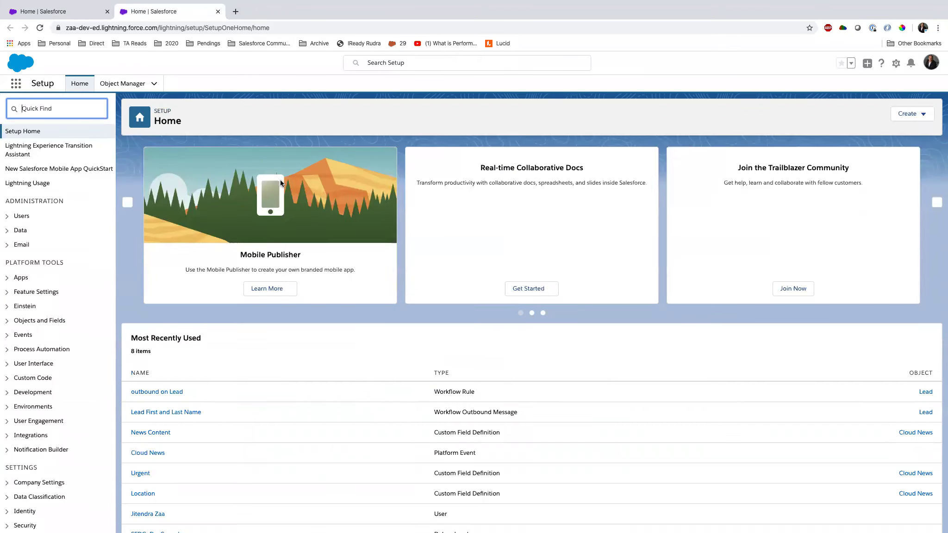
pyautogui.click(49, 108)
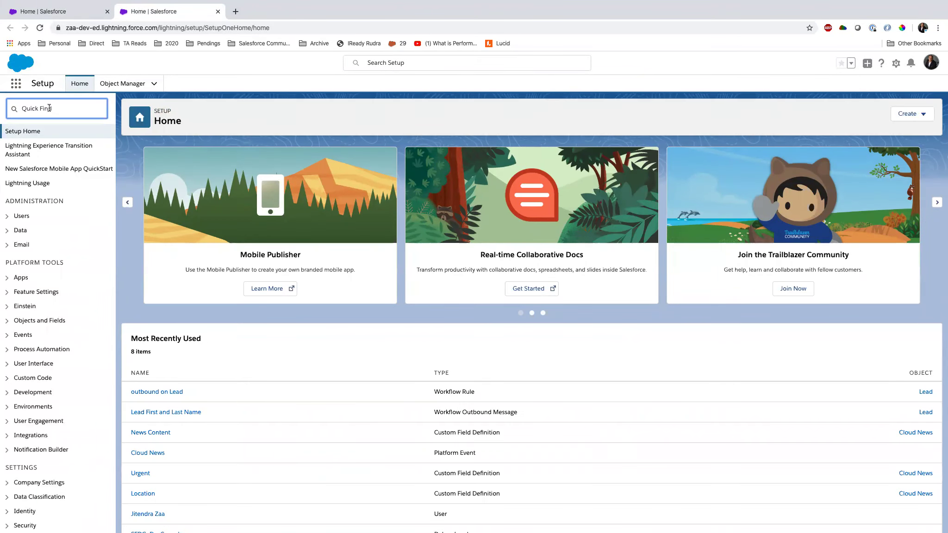
pyautogui.write('platfor')
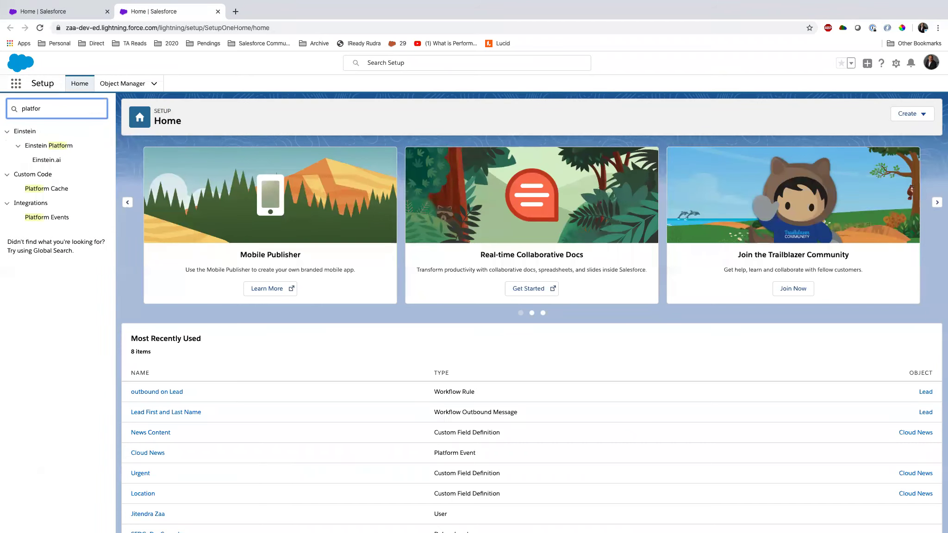
pyautogui.click(52, 218)
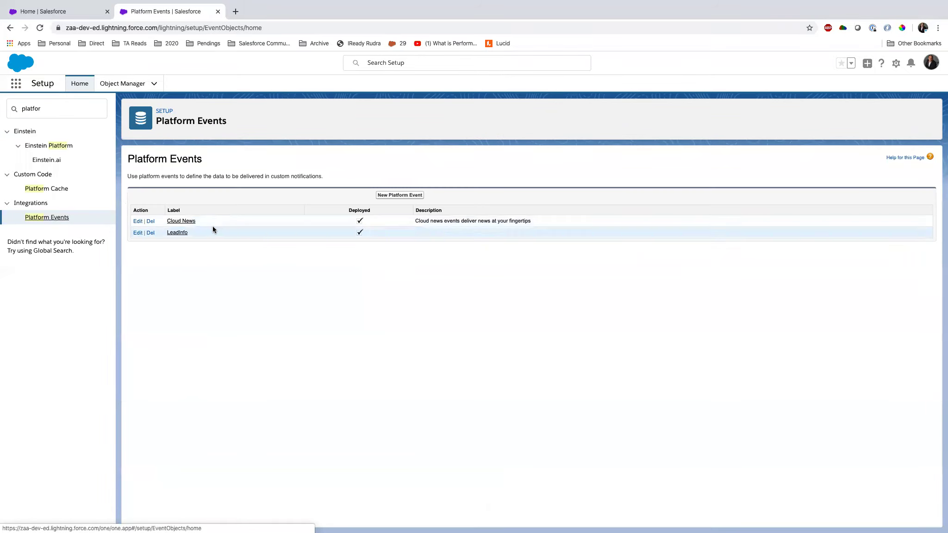
# Step: Open the Cloud News platform event and review its creation details and custom field API names
pyautogui.moveTo(205, 224); pyautogui.dragTo(168, 220)
pyautogui.click(197, 253)
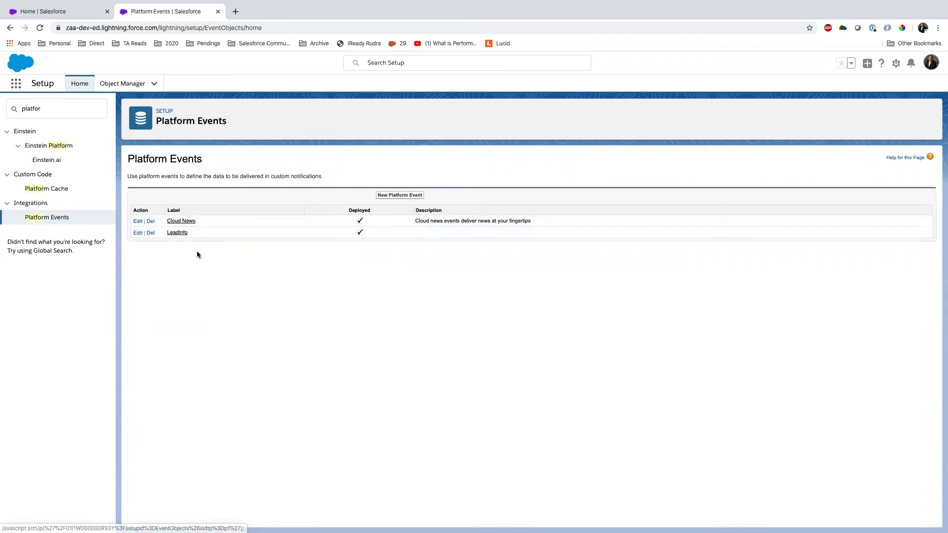
pyautogui.click(184, 221)
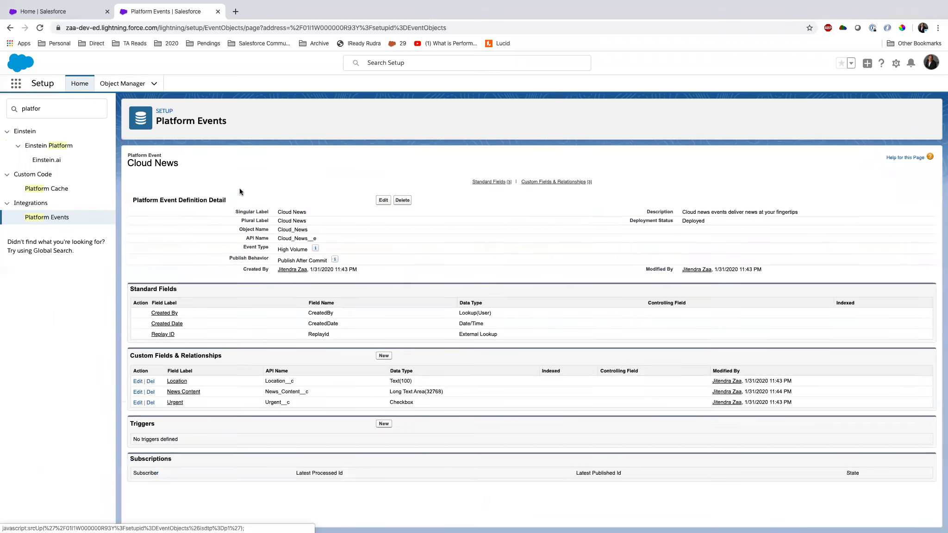
pyautogui.moveTo(314, 270); pyautogui.dragTo(367, 274)
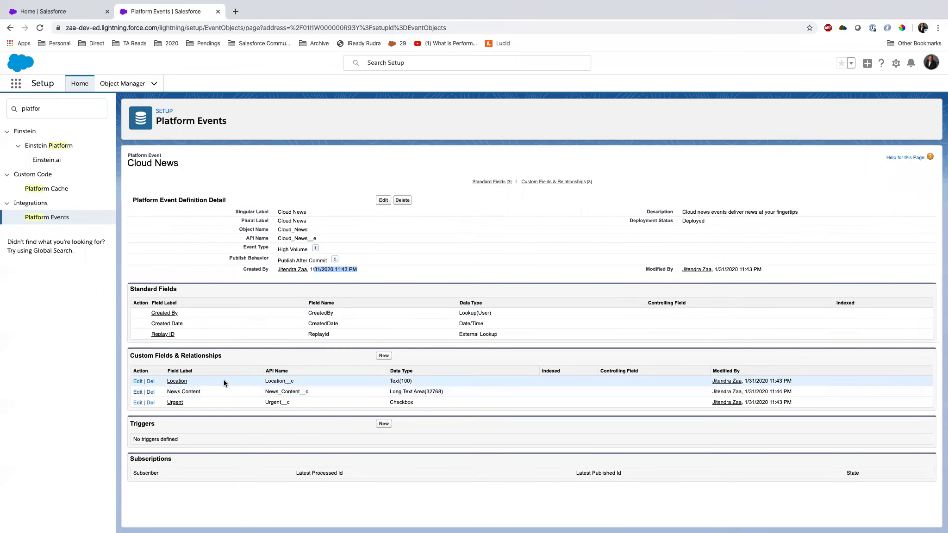
pyautogui.moveTo(286, 379); pyautogui.dragTo(285, 402)
# Step: Check the data types offered for a new Cloud News custom field, cancel, and examine the event's API name
pyautogui.click(384, 357)
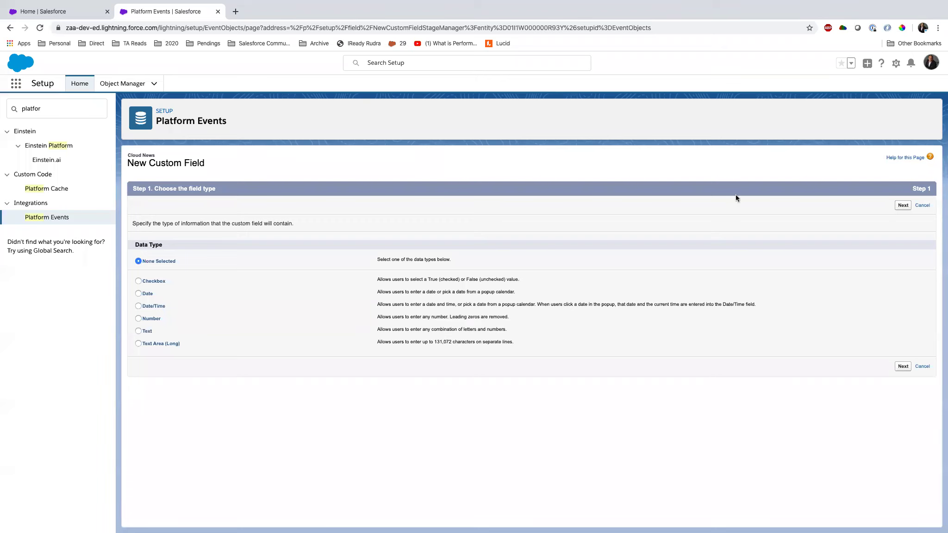
pyautogui.click(922, 206)
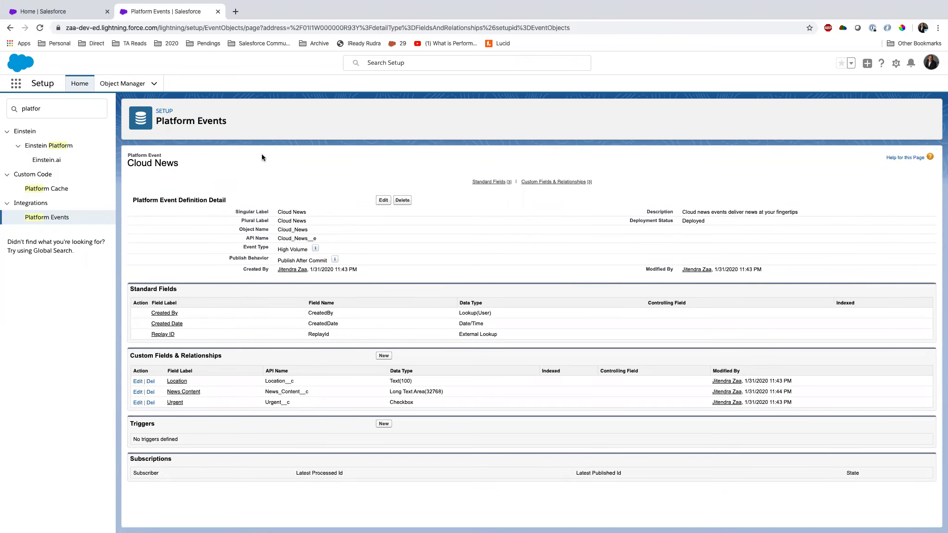
pyautogui.moveTo(307, 239); pyautogui.dragTo(317, 239)
pyautogui.click(324, 238)
# Step: Open the Anypoint Platform at anypoint.mulesoft.com in a new browser tab
pyautogui.click(240, 13)
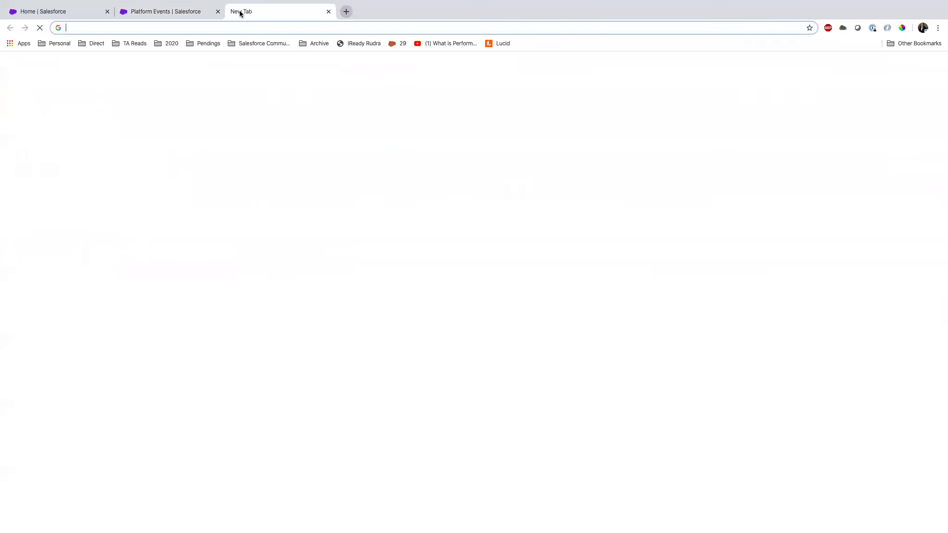
pyautogui.write('amy')
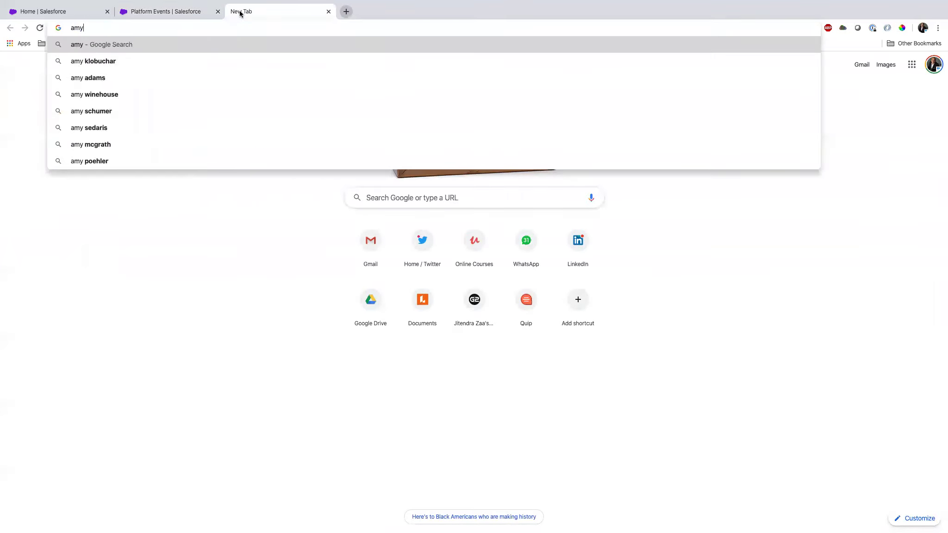
pyautogui.press('BackSpace')
pyautogui.press('BackSpace')
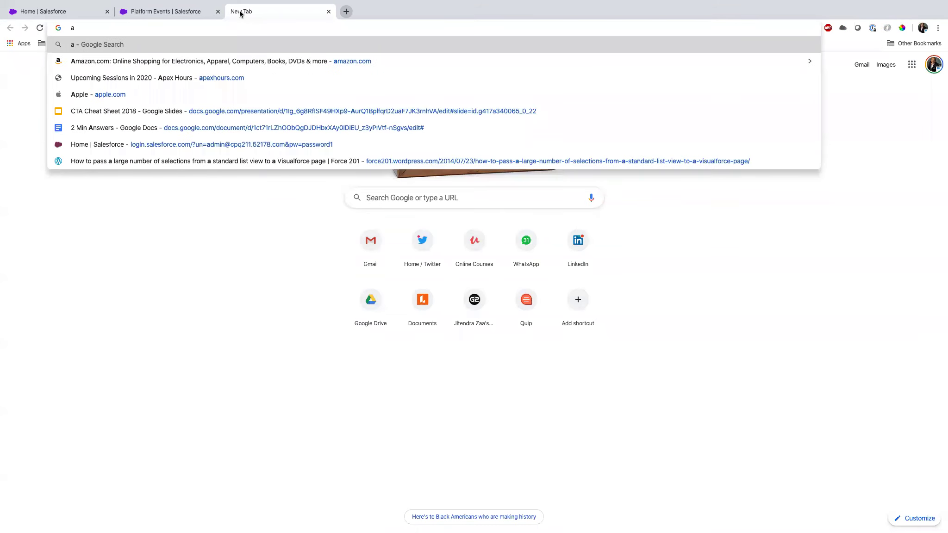
pyautogui.write('nypoint.mulesoft.com')
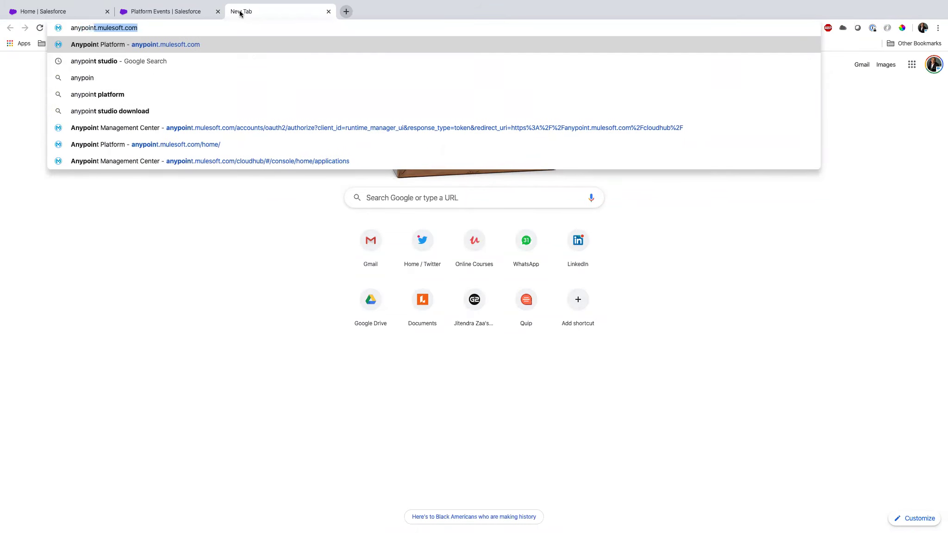
pyautogui.press('Return')
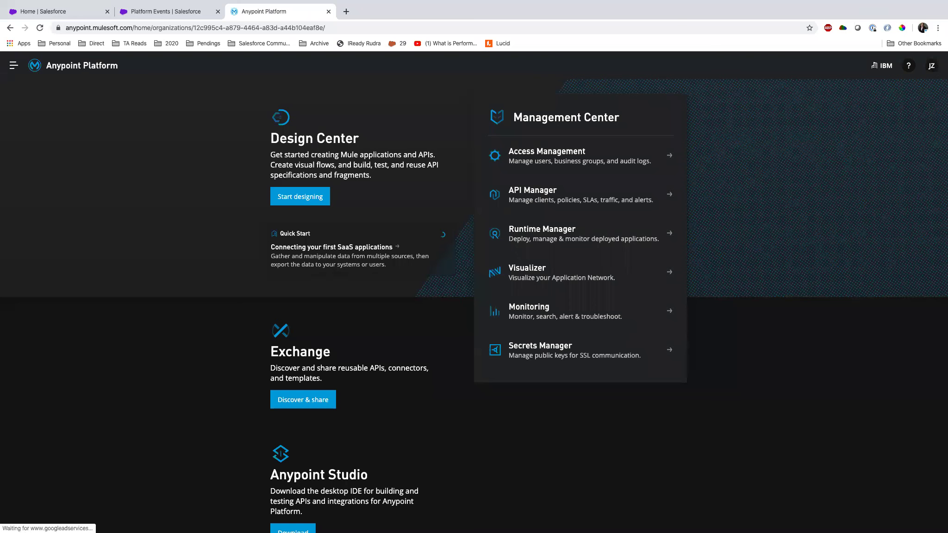
# Step: Switch to Anypoint Studio and dismiss its welcome window to continue to the workspace
pyautogui.click(753, 134)
pyautogui.hotkey('ctrl', 'Left')
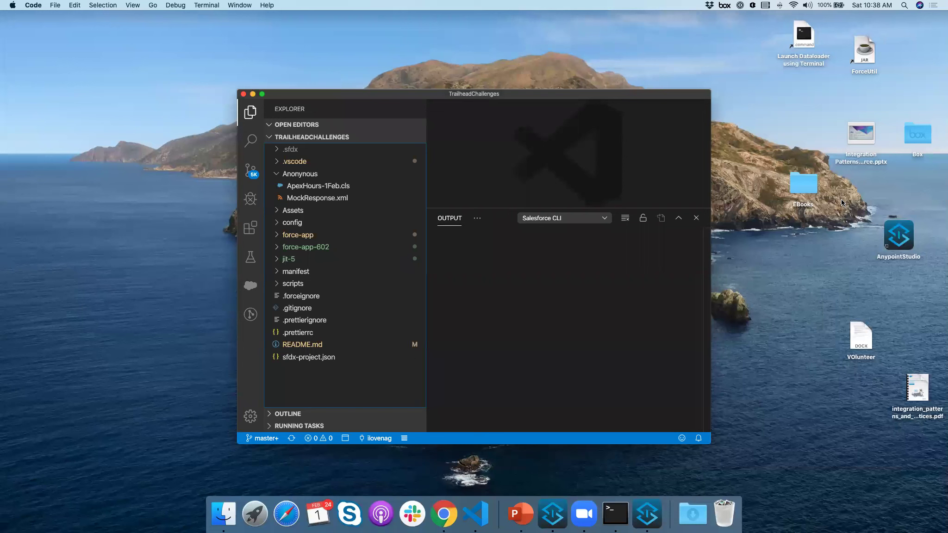
pyautogui.moveTo(469, 95); pyautogui.dragTo(402, 62)
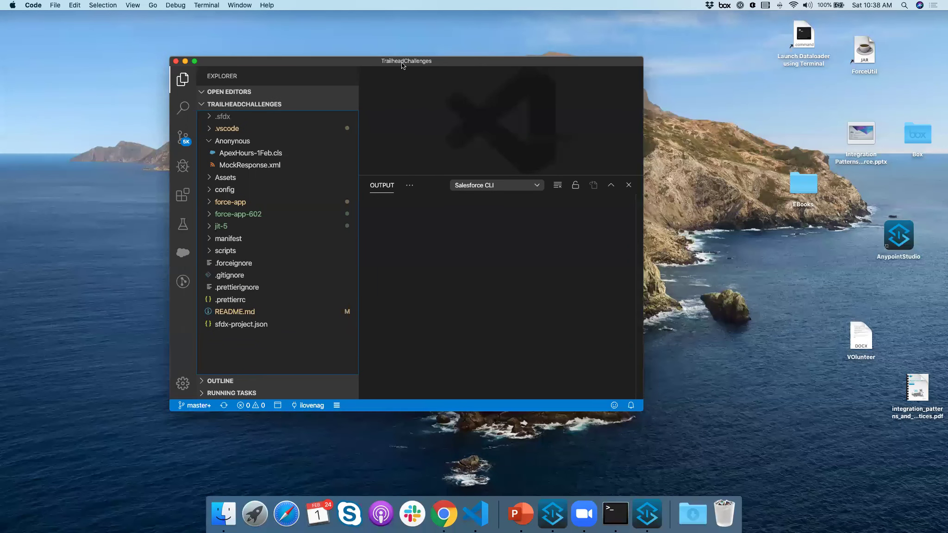
pyautogui.click(656, 511)
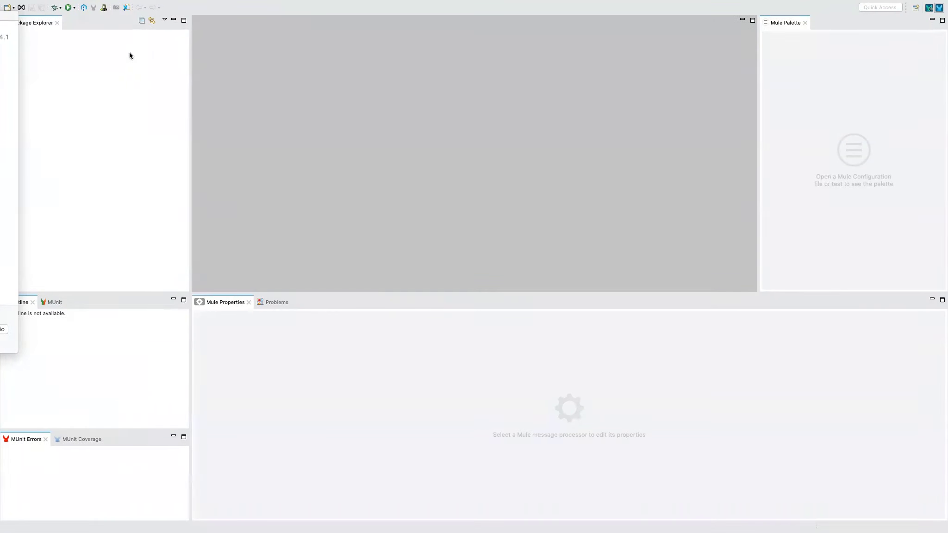
pyautogui.moveTo(19, 31); pyautogui.dragTo(798, 103)
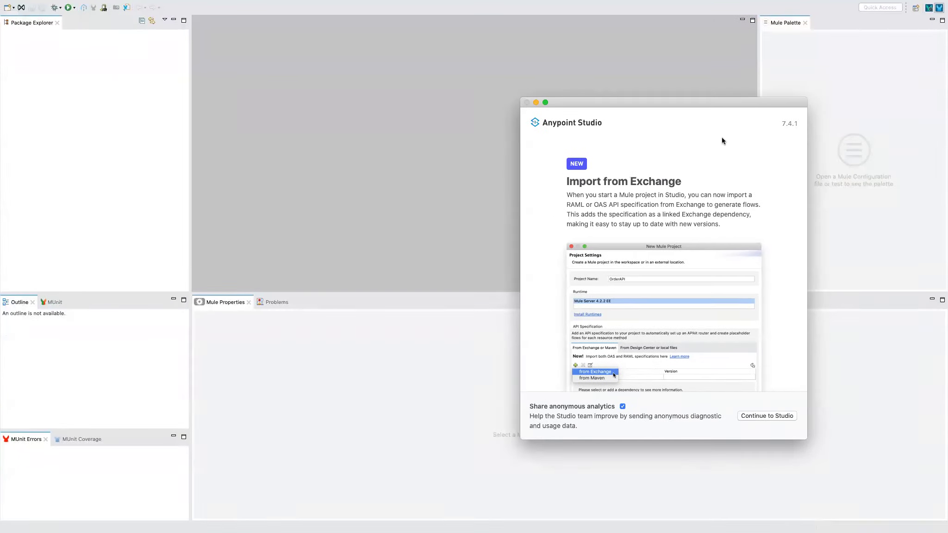
pyautogui.moveTo(660, 107); pyautogui.dragTo(596, 85)
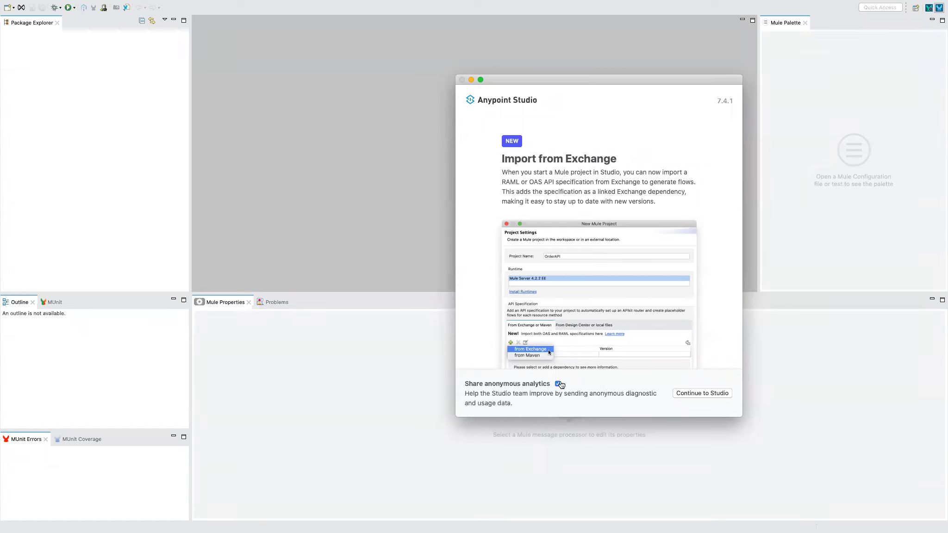
pyautogui.click(715, 393)
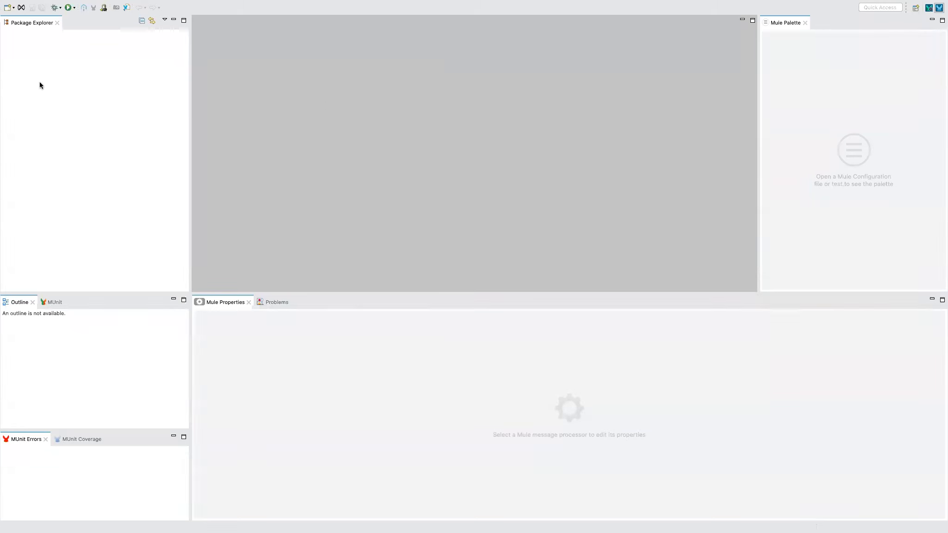
# Step: Create a new Mule project named ApexHoursFeb with the Mule Server 4.2.2 EE runtime and the default location
pyautogui.rightClick(82, 61)
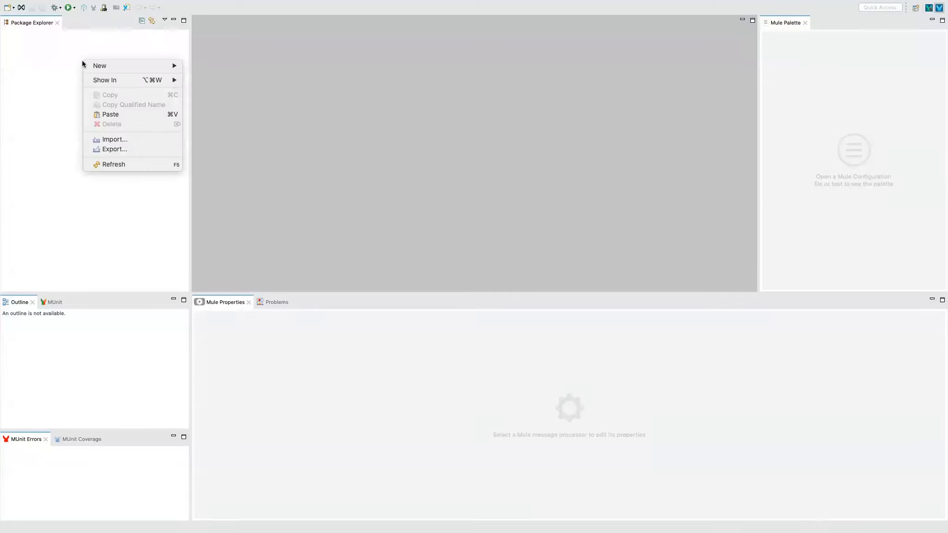
pyautogui.moveTo(100, 65)
pyautogui.click(231, 62)
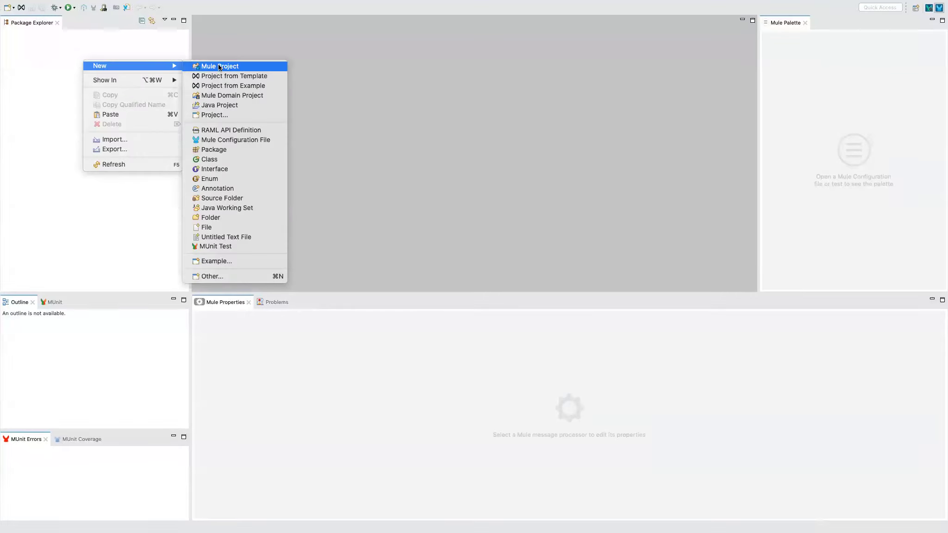
pyautogui.rightClick(90, 65)
pyautogui.moveTo(176, 67)
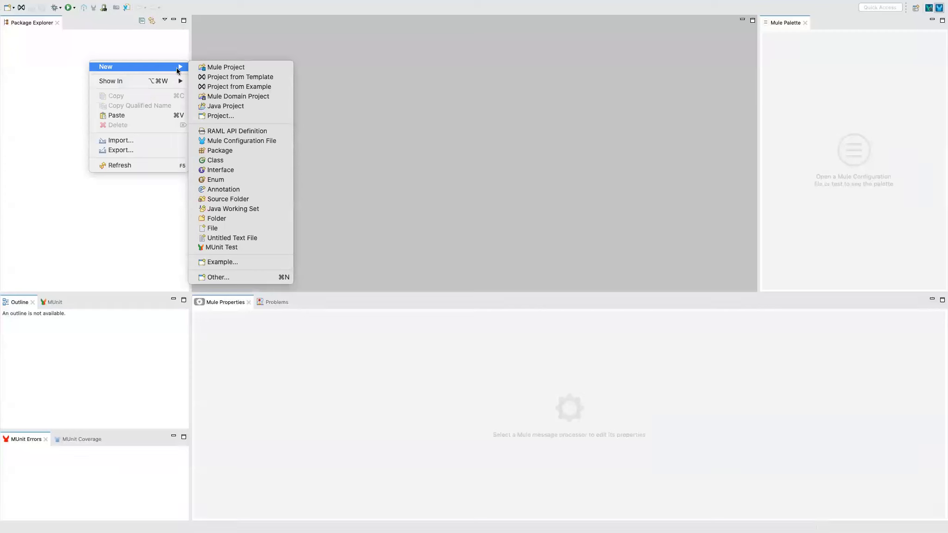
pyautogui.click(211, 69)
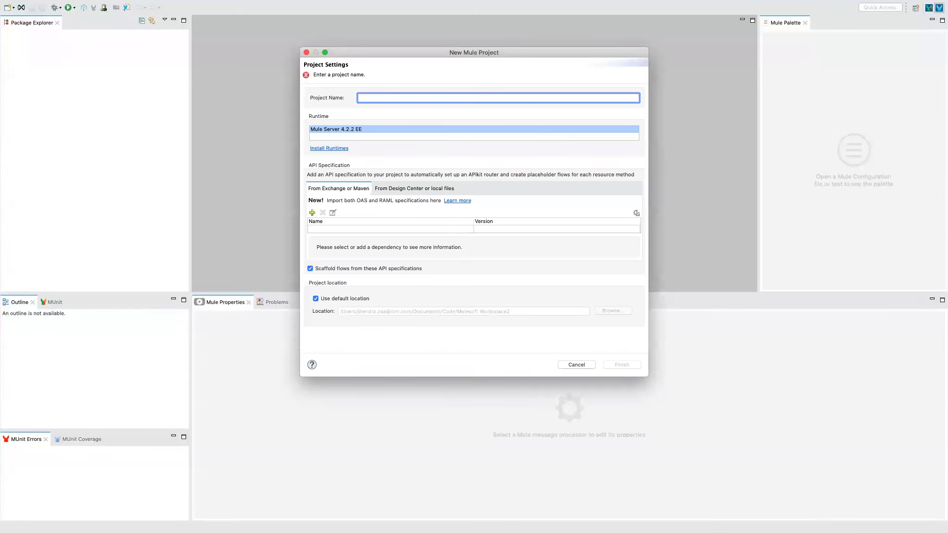
pyautogui.write('ApexHours')
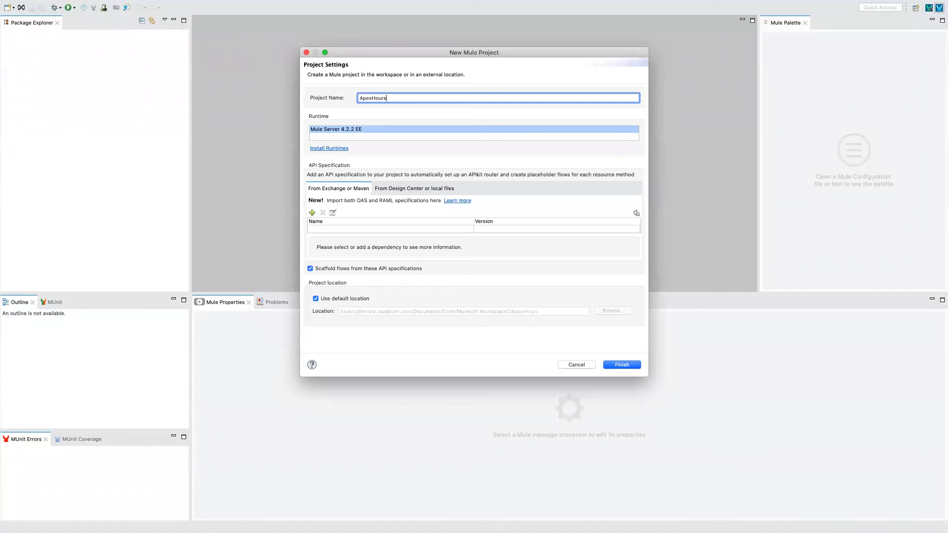
pyautogui.write('Feb')
pyautogui.click(623, 366)
pyautogui.click(630, 366)
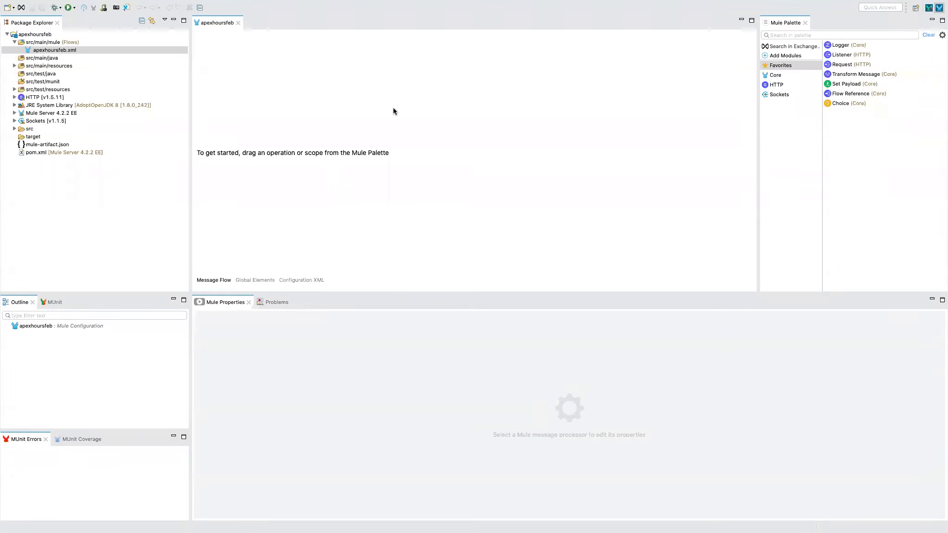
# Step: Close and reopen the apexhoursfeb.xml flow file and make the message flow canvas taller
pyautogui.click(239, 23)
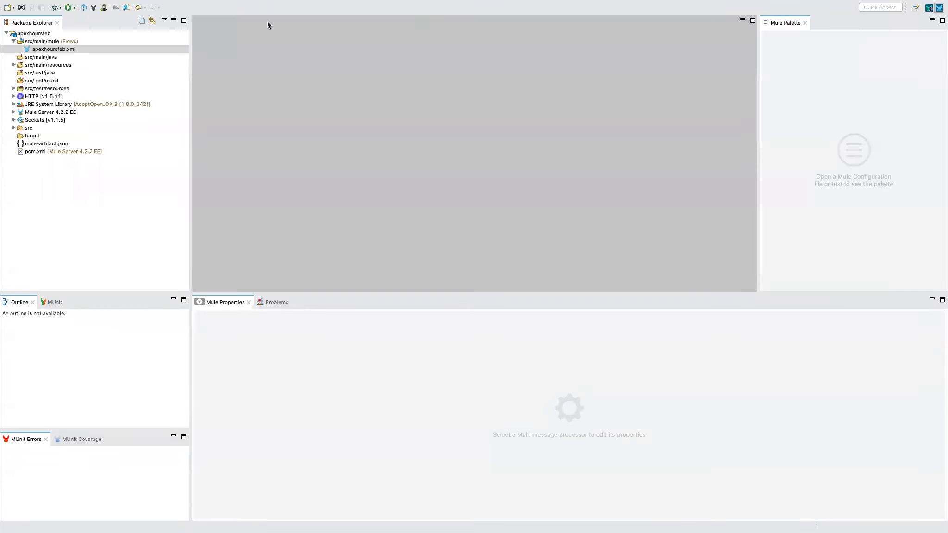
pyautogui.doubleClick(92, 49)
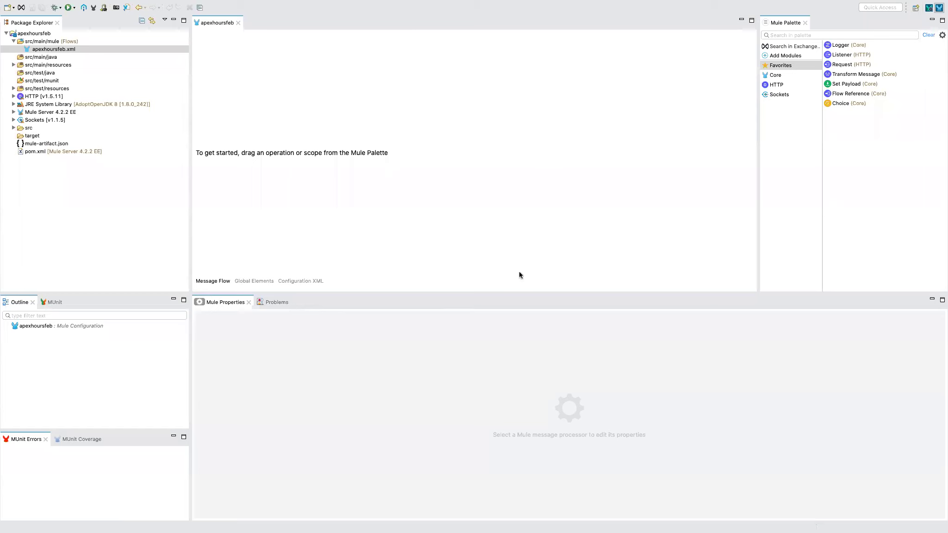
pyautogui.moveTo(444, 292); pyautogui.dragTo(451, 374)
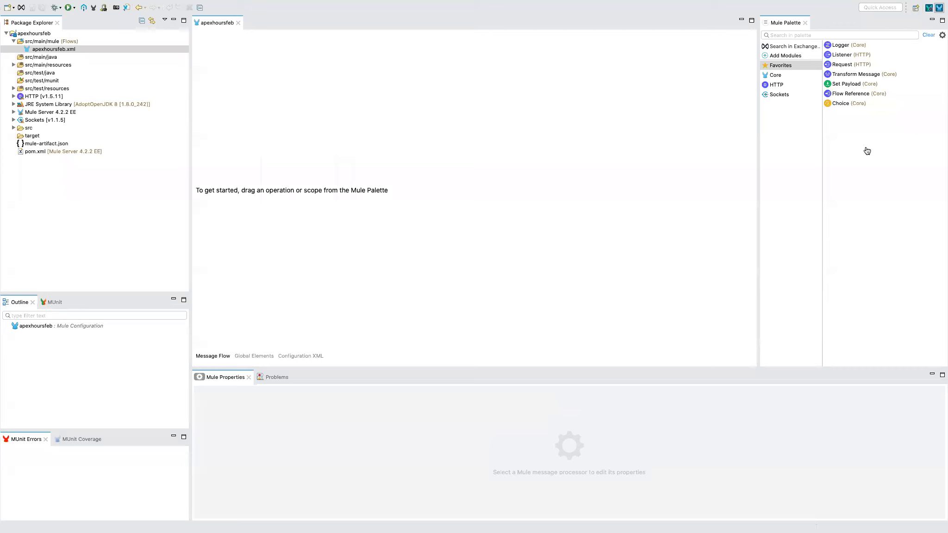
pyautogui.click(787, 34)
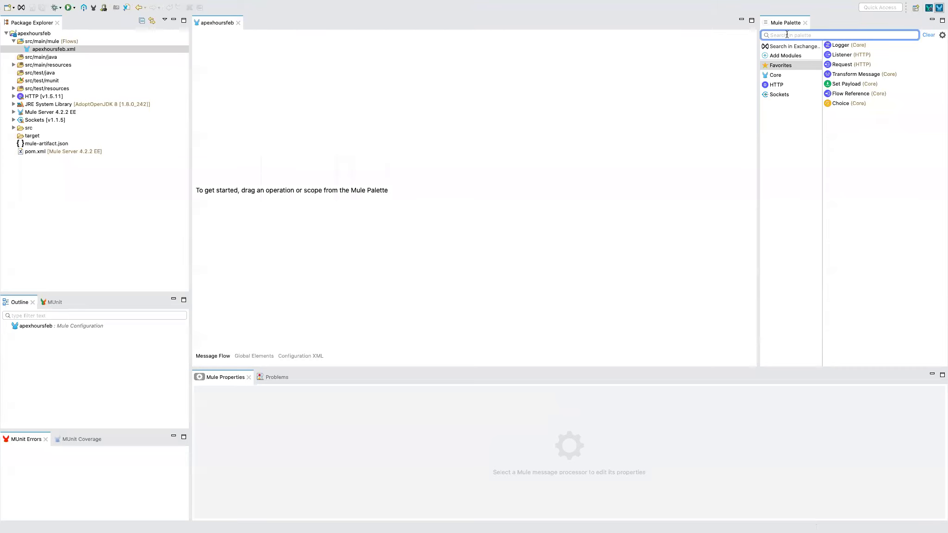
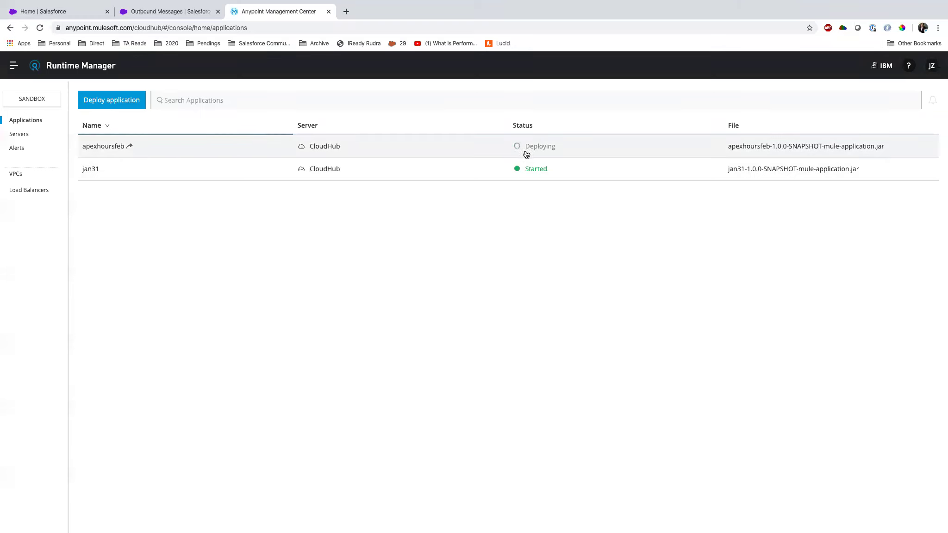
# Step: Open the settings of the apexhoursfeb application in Runtime Manager and copy its app URL link
pyautogui.click(293, 152)
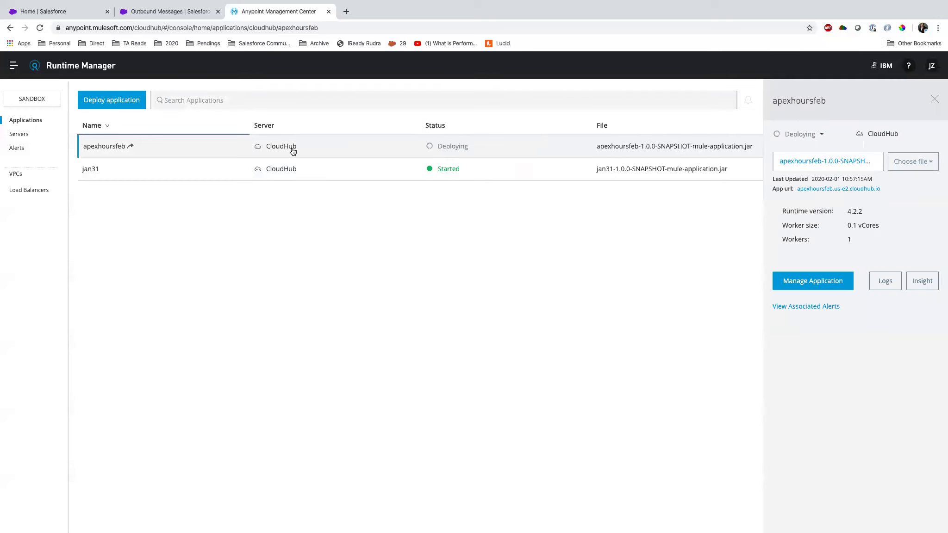
pyautogui.click(816, 280)
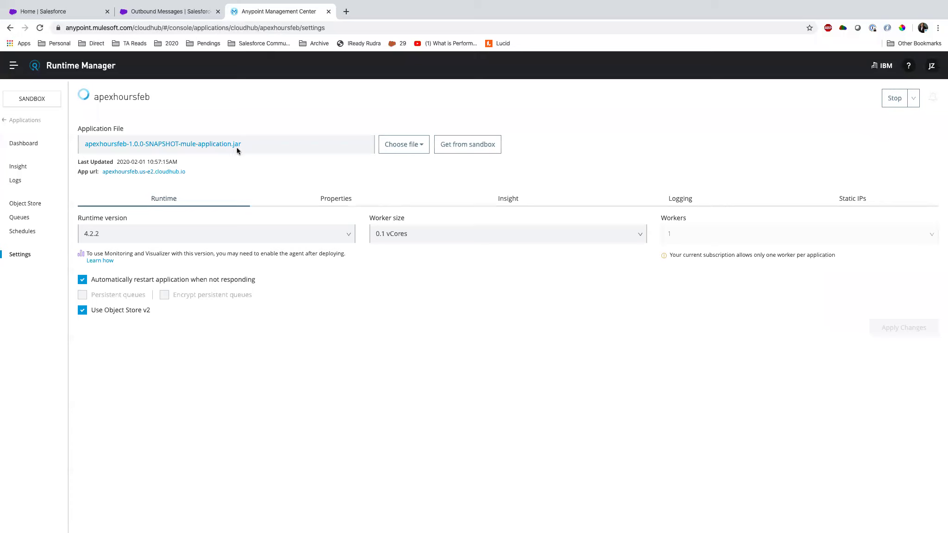
pyautogui.rightClick(174, 173)
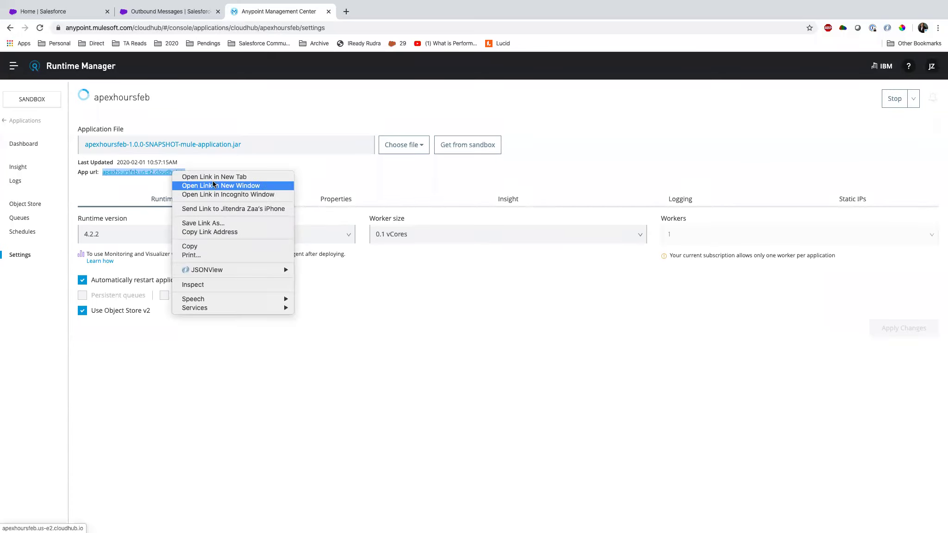
pyautogui.click(214, 232)
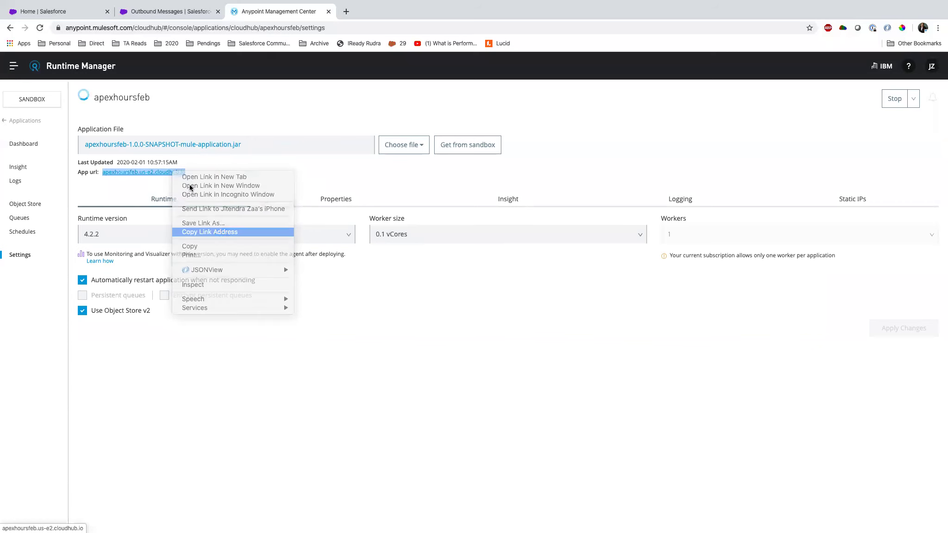
# Step: Edit the Lead First and Last Name outbound message in Salesforce and replace its endpoint URL with the copied app URL
pyautogui.click(156, 12)
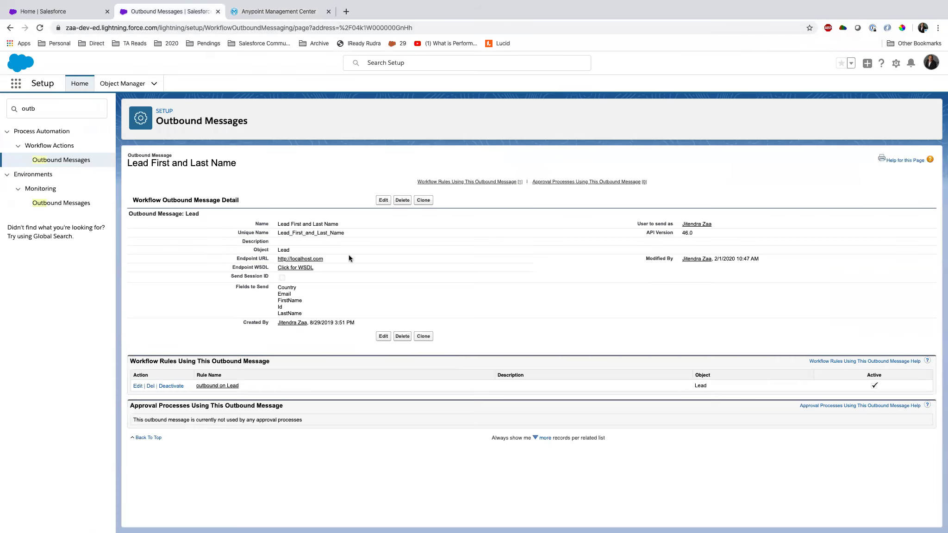
pyautogui.click(383, 201)
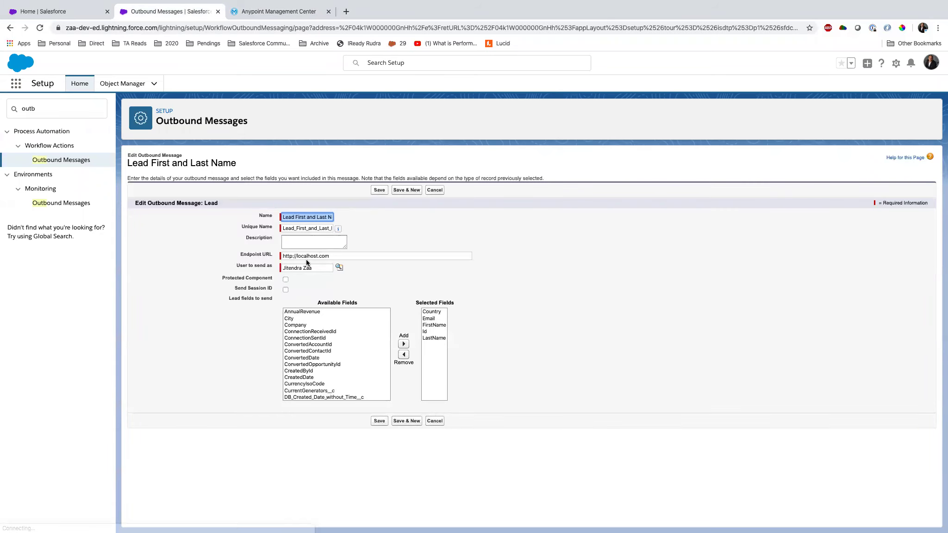
pyautogui.tripleClick(328, 258)
pyautogui.hotkey('ctrl', 'v')
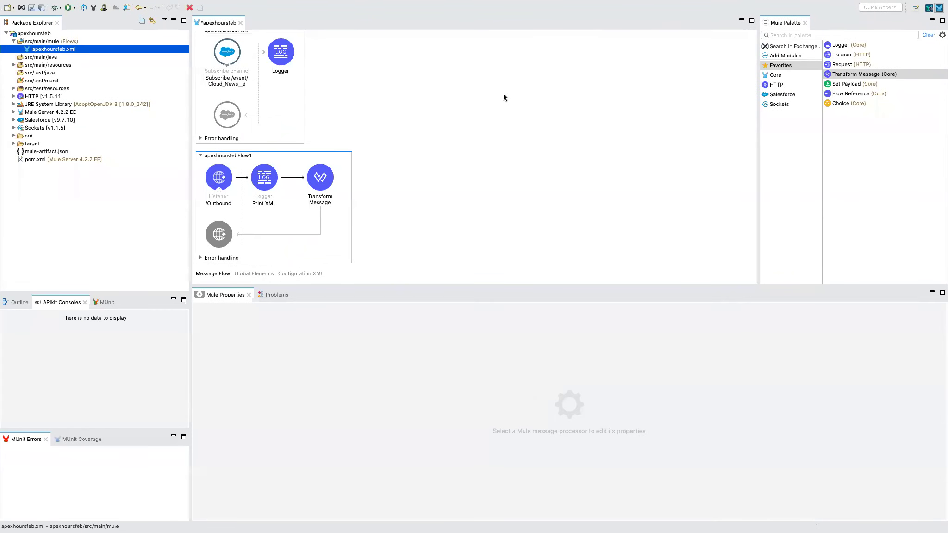
pyautogui.click(268, 169)
pyautogui.click(216, 191)
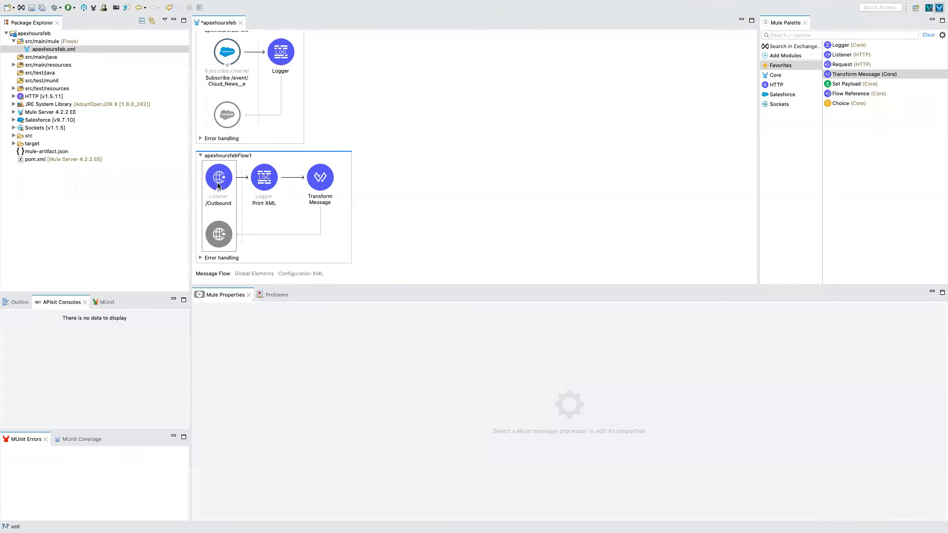
pyautogui.tripleClick(281, 384)
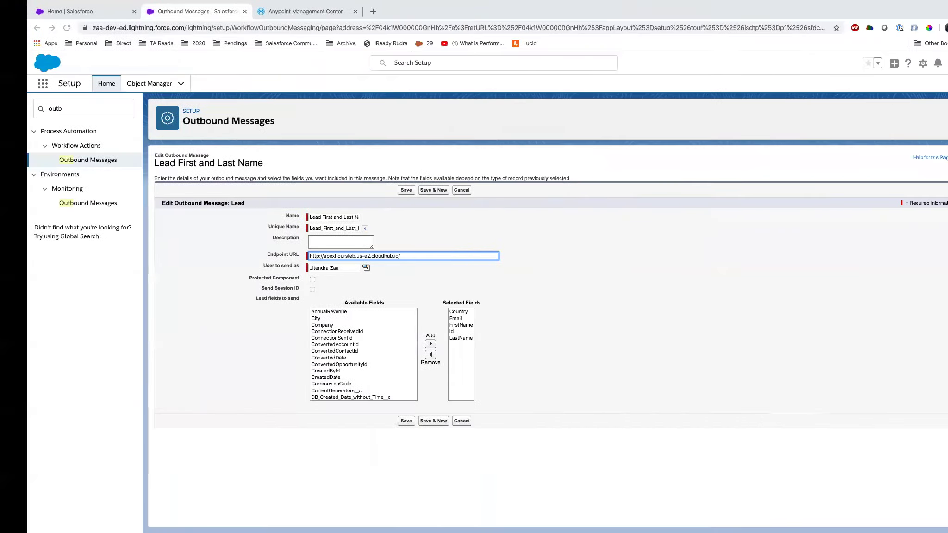
pyautogui.press('super+v')
pyautogui.click(554, 257)
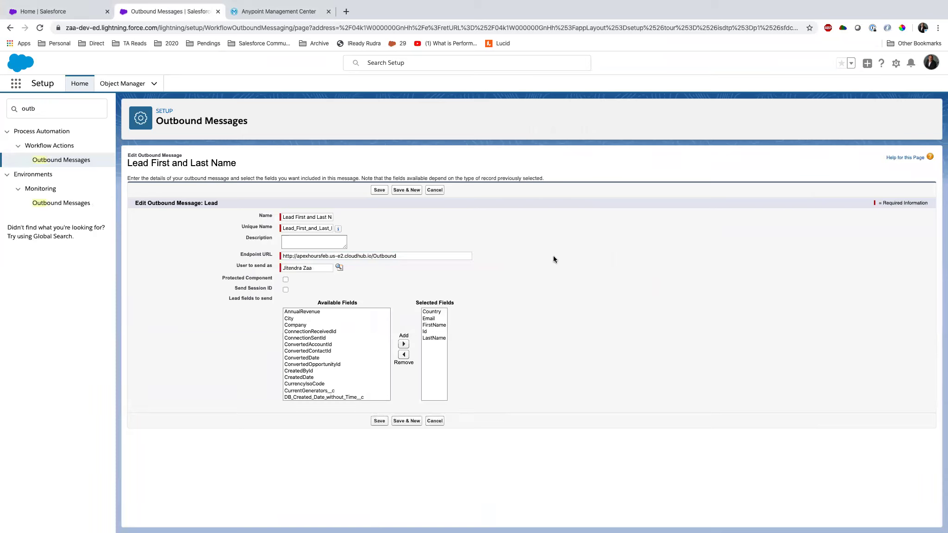
pyautogui.click(379, 190)
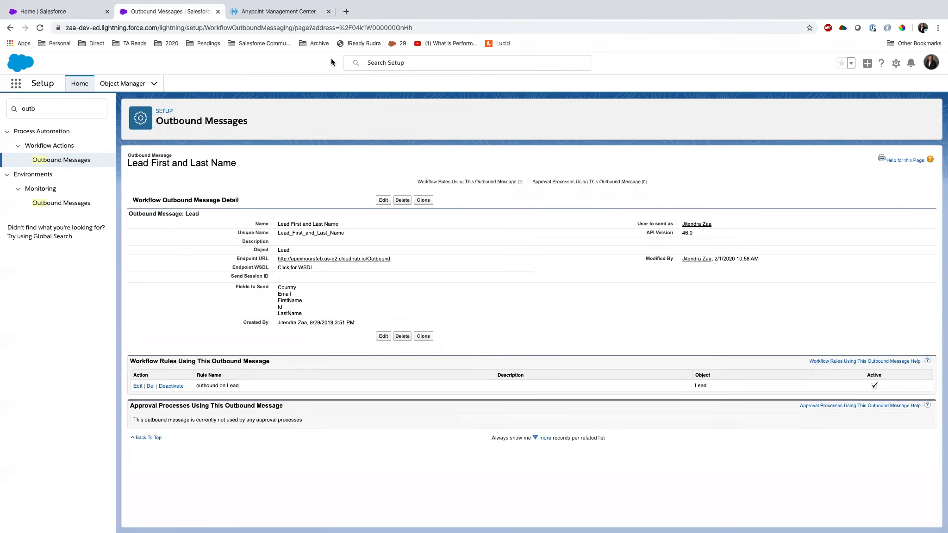
# Step: Open the Leads list in Salesforce and check the apexhoursfeb logs in Runtime Manager for the application's start status
pyautogui.click(65, 11)
pyautogui.click(211, 84)
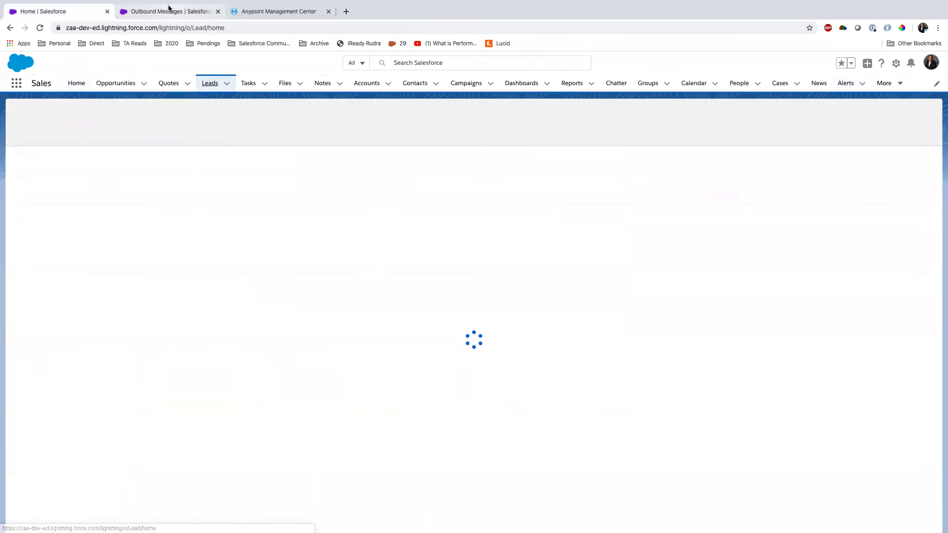
pyautogui.click(166, 12)
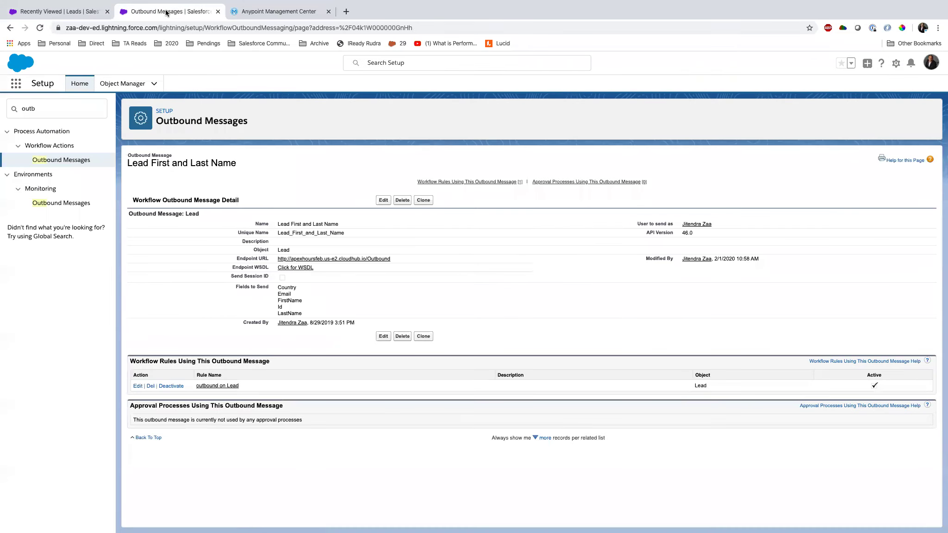
pyautogui.click(260, 14)
pyautogui.click(214, 192)
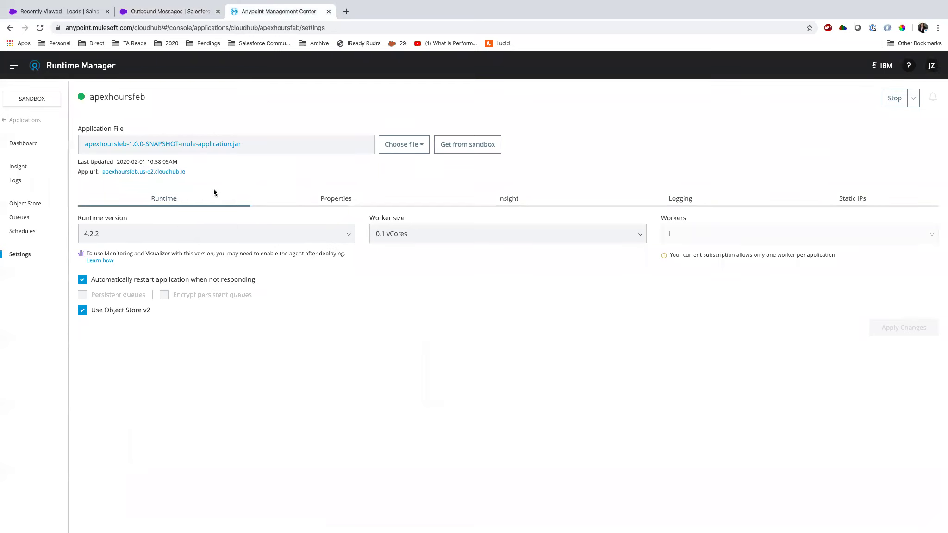
pyautogui.click(15, 180)
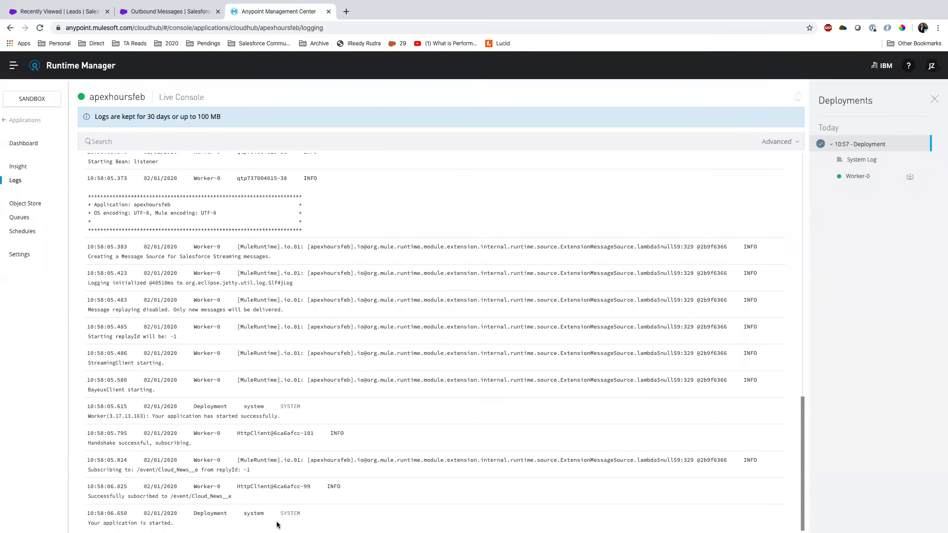
pyautogui.moveTo(176, 523); pyautogui.dragTo(113, 524)
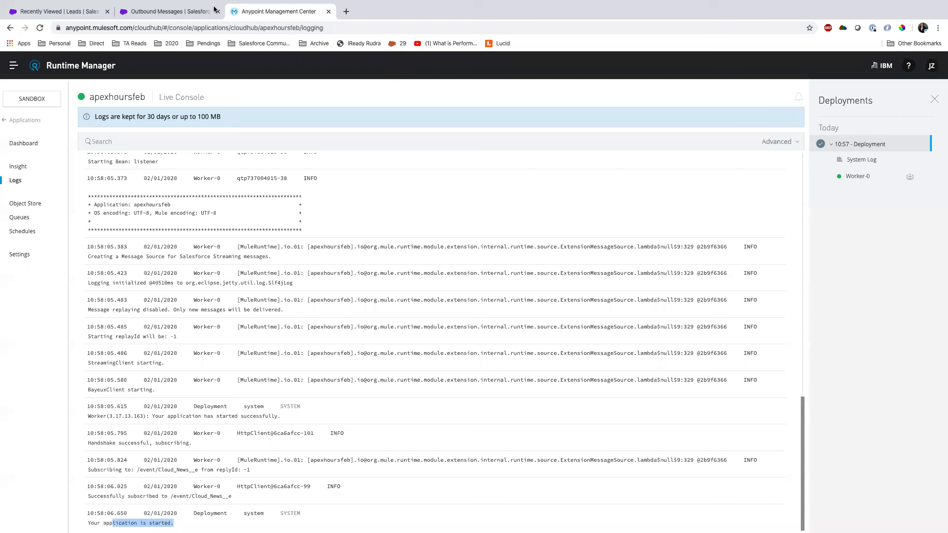
# Step: Edit the Corbet National Park lead in Salesforce, remove the trailing 2 from its last name and save it
pyautogui.click(166, 13)
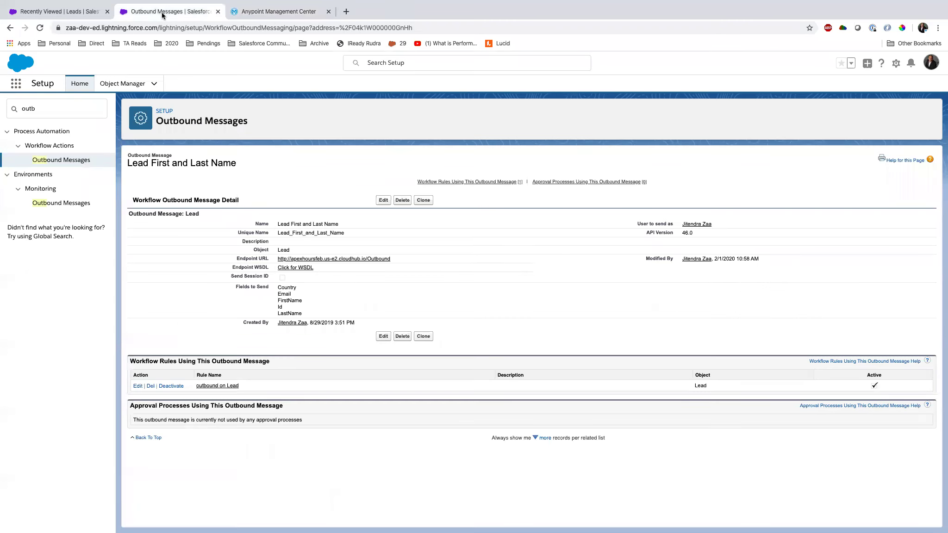
pyautogui.click(59, 12)
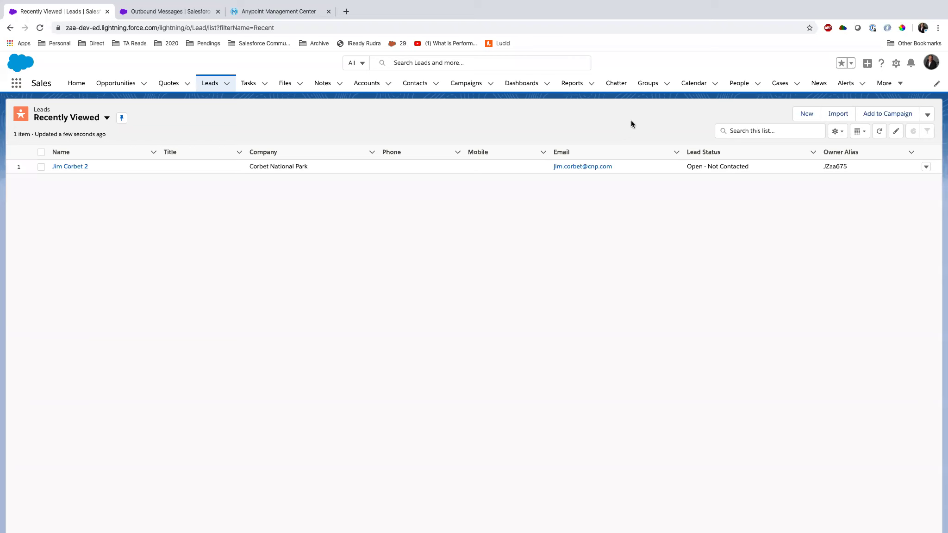
pyautogui.click(87, 168)
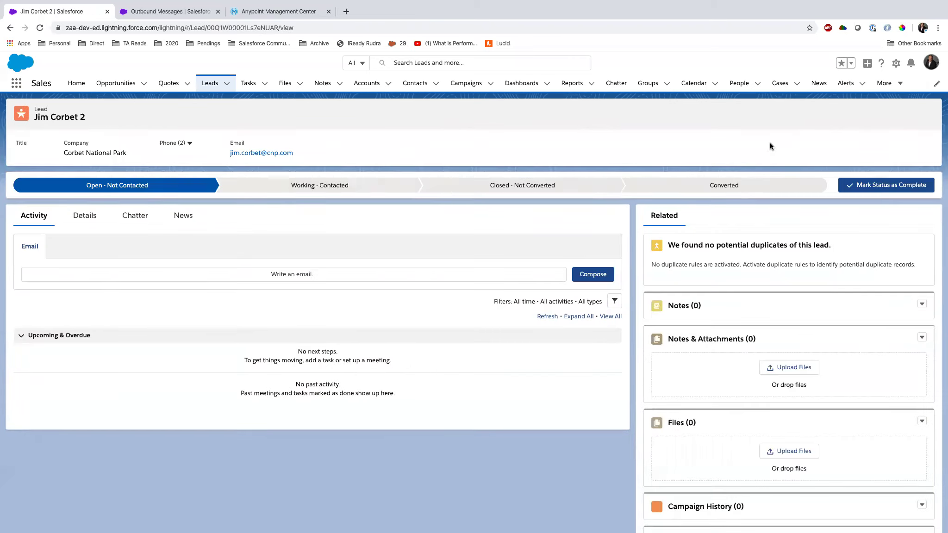
pyautogui.click(873, 114)
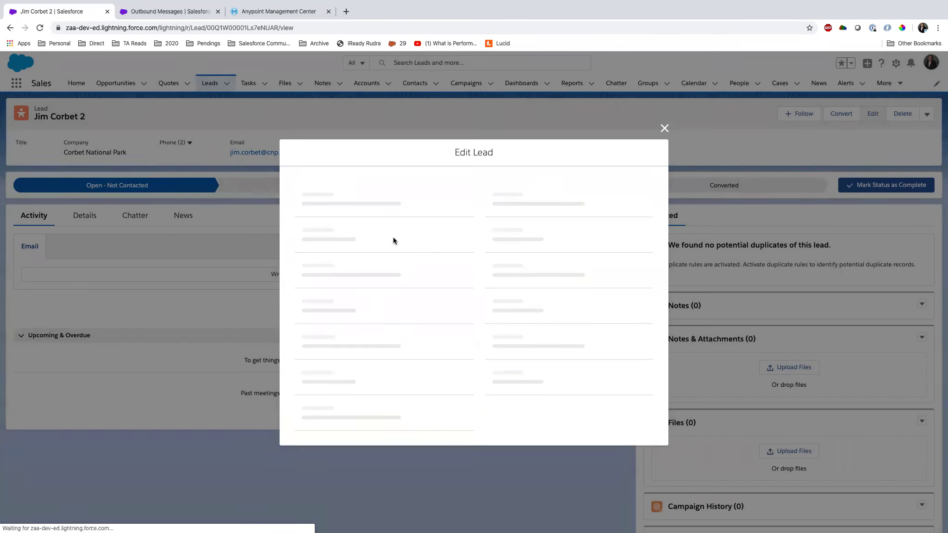
pyautogui.click(355, 238)
pyautogui.press('BackSpace')
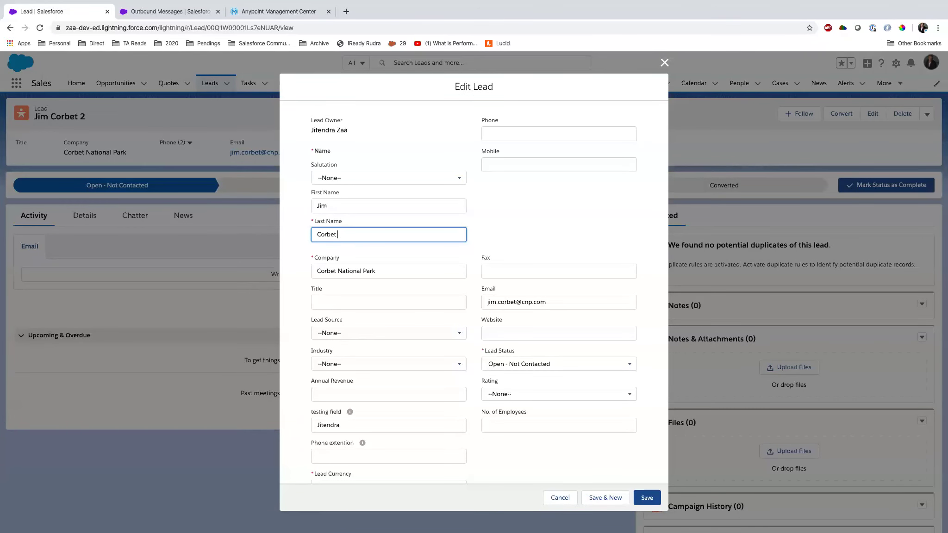
pyautogui.click(647, 497)
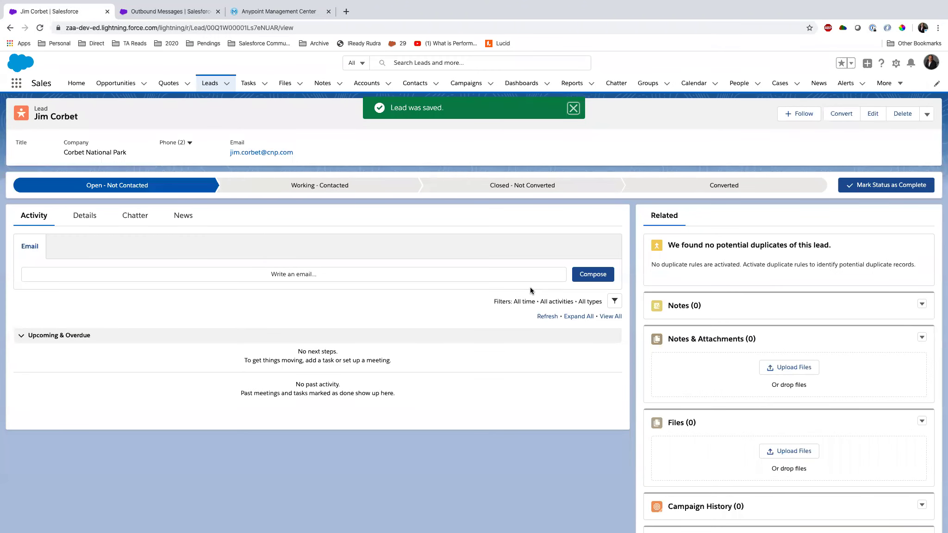
# Step: Examine the outbound message XML for the edited lead in the apexhoursfeb logs in Runtime Manager
pyautogui.click(278, 11)
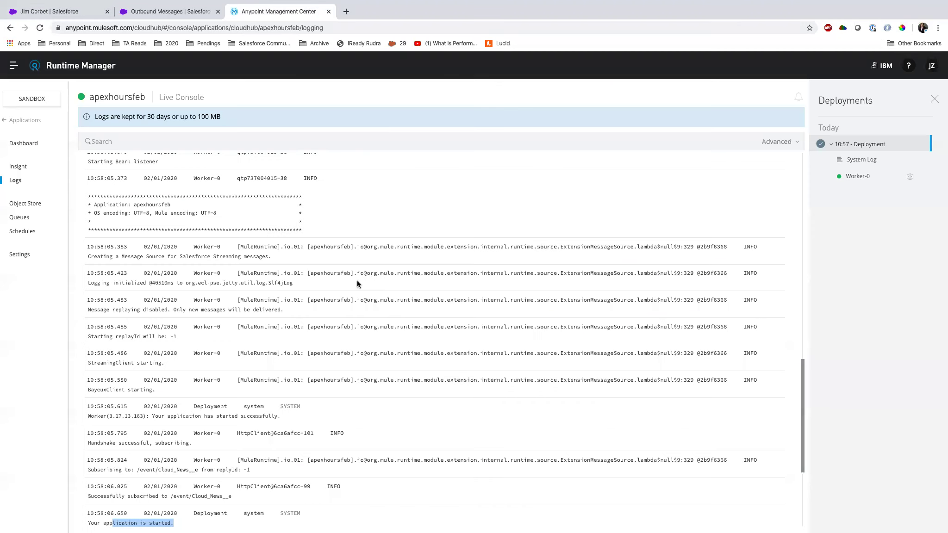
pyautogui.click(359, 385)
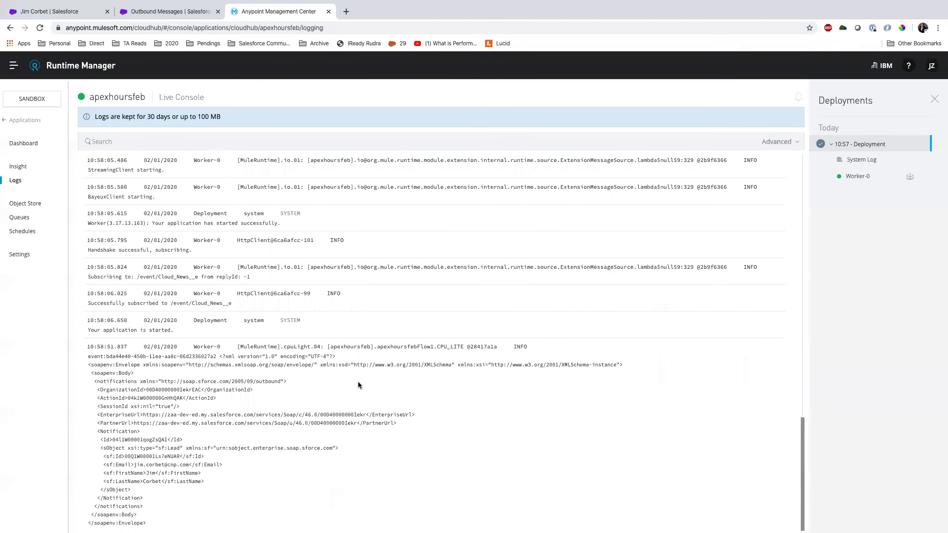
pyautogui.moveTo(88, 347); pyautogui.dragTo(256, 503)
pyautogui.click(256, 500)
pyautogui.moveTo(137, 473); pyautogui.dragTo(172, 483)
pyautogui.moveTo(138, 390); pyautogui.dragTo(203, 475)
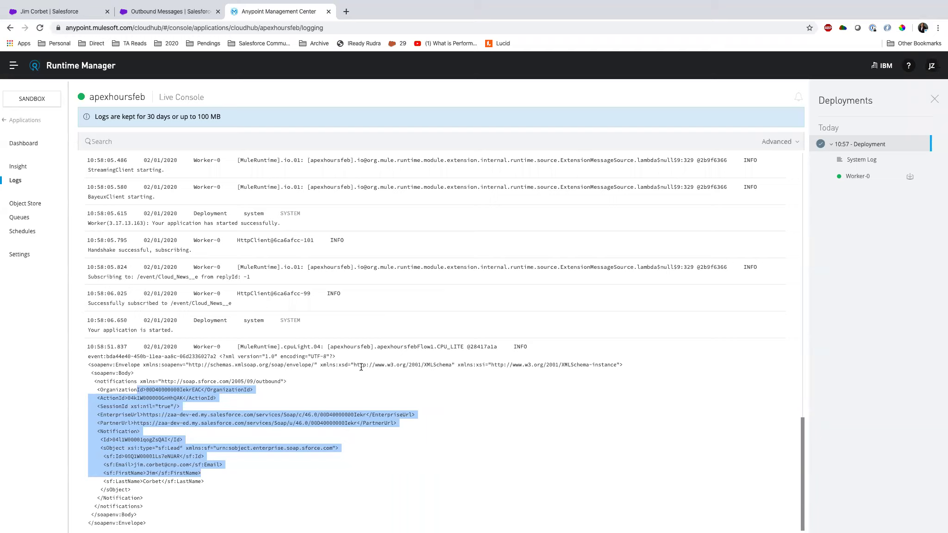
# Step: Check the outbound messaging delivery status under Monitoring in Salesforce Setup
pyautogui.scroll(3, 361, 367)
pyautogui.click(197, 14)
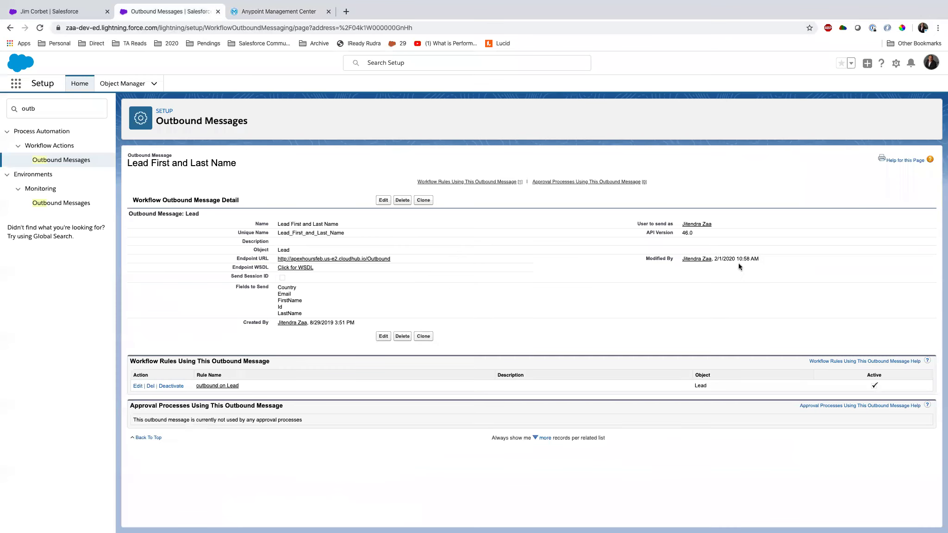
pyautogui.click(56, 204)
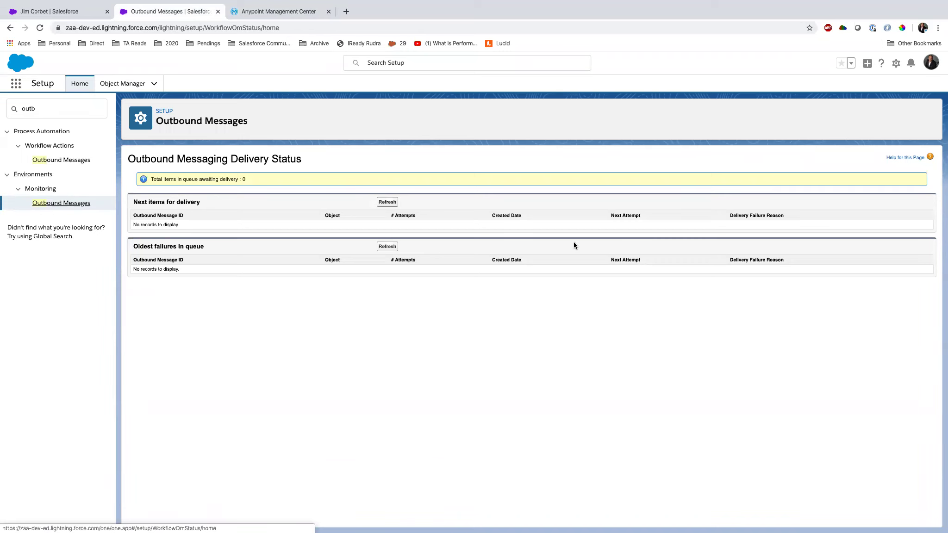
# Step: Switch to Anypoint Studio and add a Logger between Print XML and Transform Message in apexhoursfebFlow1
pyautogui.press('super+Tab')
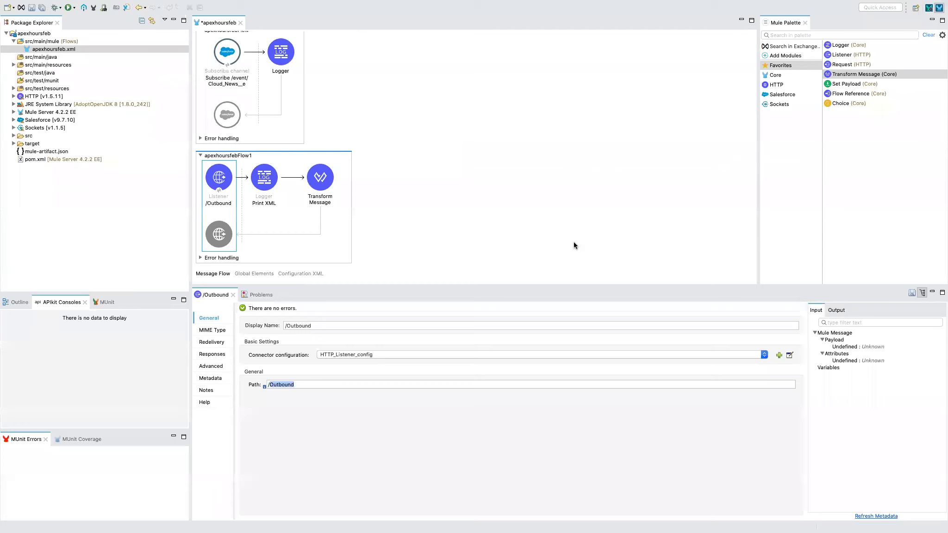
pyautogui.click(573, 243)
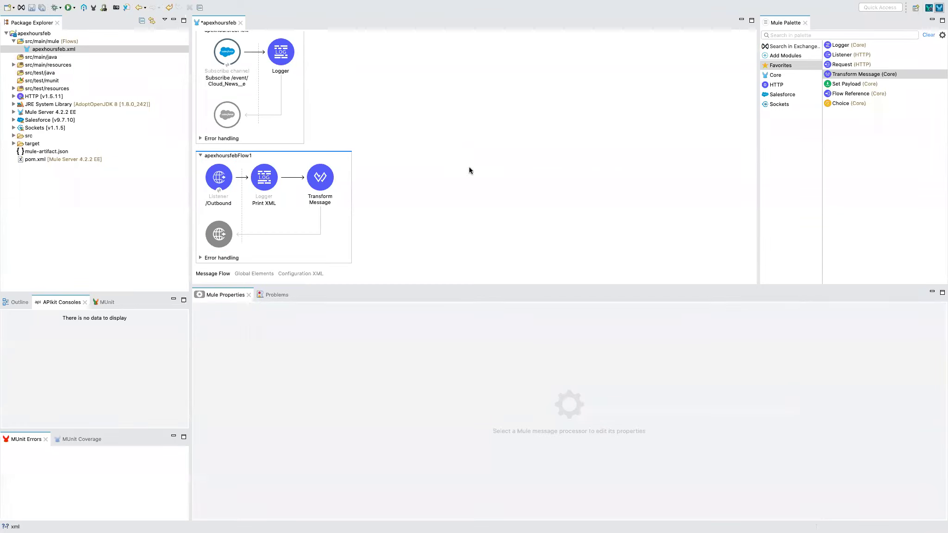
pyautogui.moveTo(841, 45); pyautogui.dragTo(295, 176)
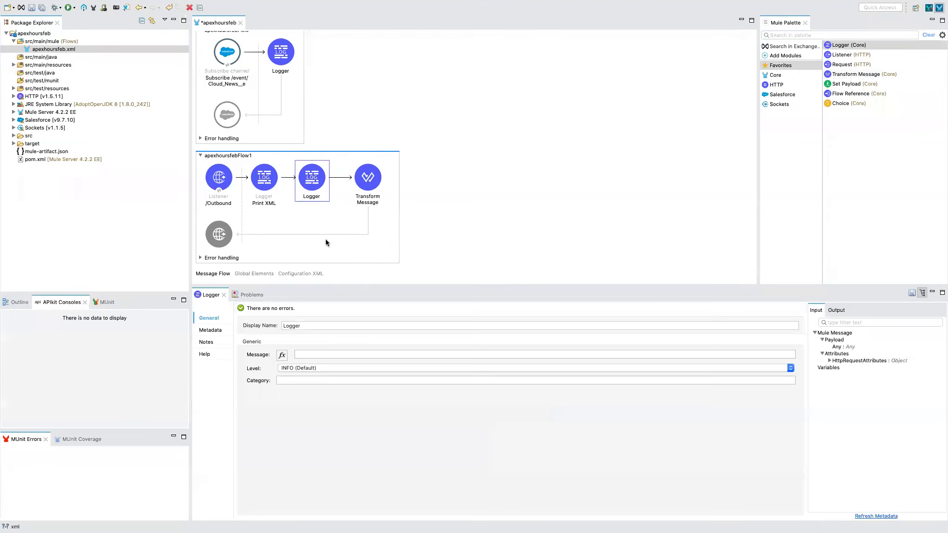
# Step: Set the new Logger's message to #[payload] and its display name to Print JSON
pyautogui.click(305, 355)
pyautogui.write('#[p')
pyautogui.doubleClick(320, 388)
pyautogui.write(']')
pyautogui.doubleClick(329, 325)
pyautogui.write('Print JSON')
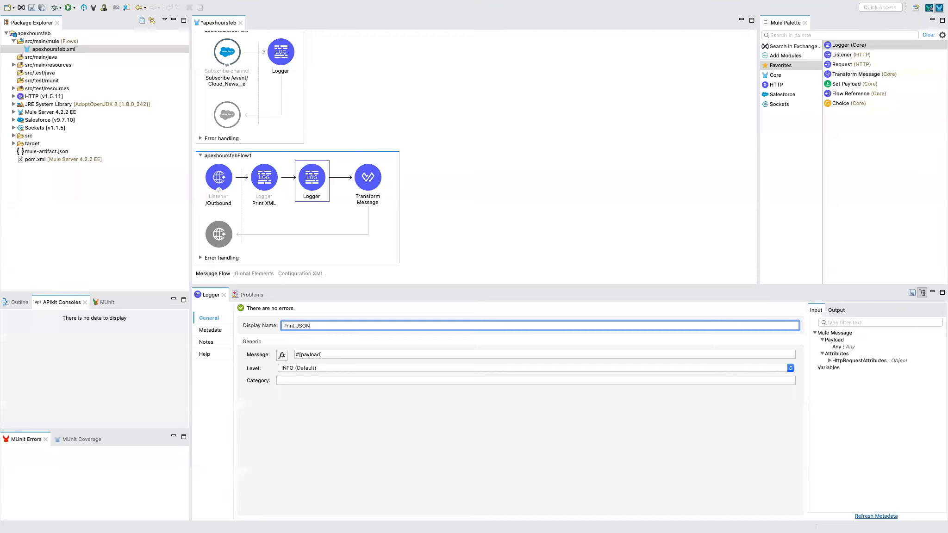
pyautogui.click(500, 234)
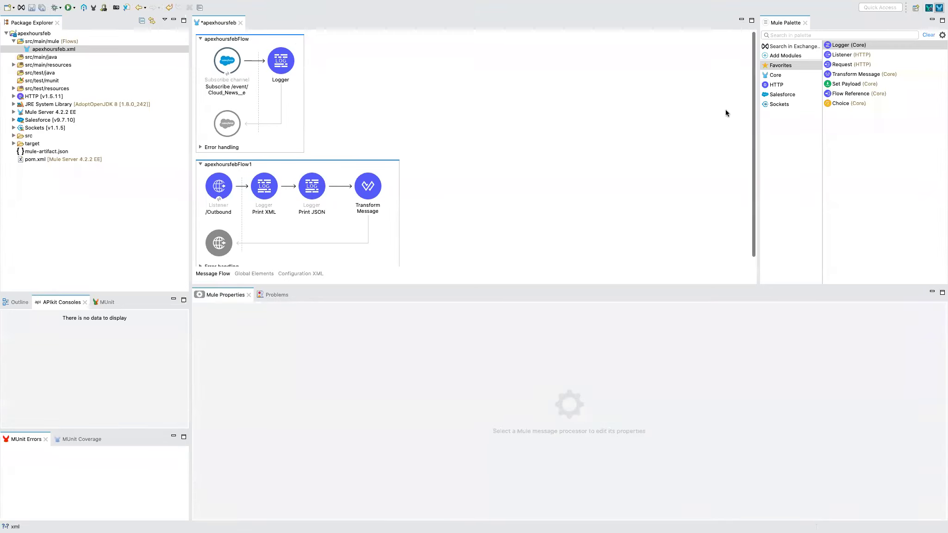
# Step: Add a Transform Message component between the Print XML and Print JSON loggers in apexhoursfebFlow1
pyautogui.moveTo(855, 74); pyautogui.dragTo(288, 187)
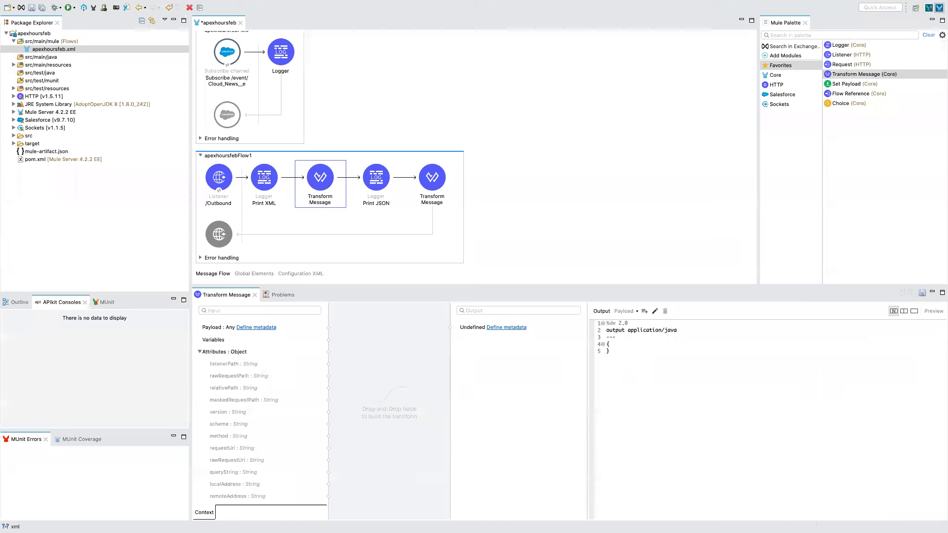
# Step: Set the new Transform Message's DataWeave script to output application/json with payload as its body, and save the flow
pyautogui.click(675, 331)
pyautogui.doubleClick(676, 331)
pyautogui.write('json')
pyautogui.moveTo(611, 353); pyautogui.dragTo(596, 347)
pyautogui.write('payload')
pyautogui.hotkey('ctrl', 's')
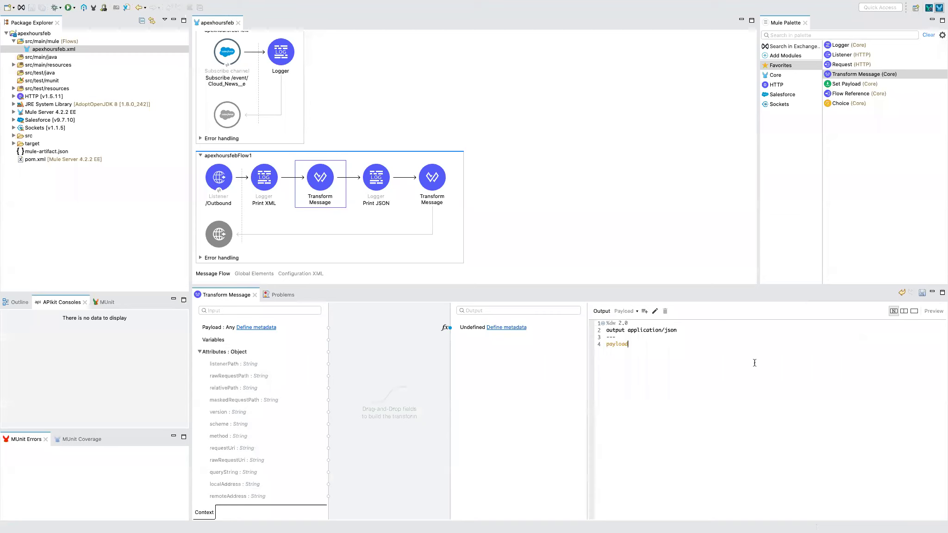
# Step: Set out#Ack to false in the last Transform Message of apexhoursfebFlow1 and save the flow
pyautogui.click(432, 181)
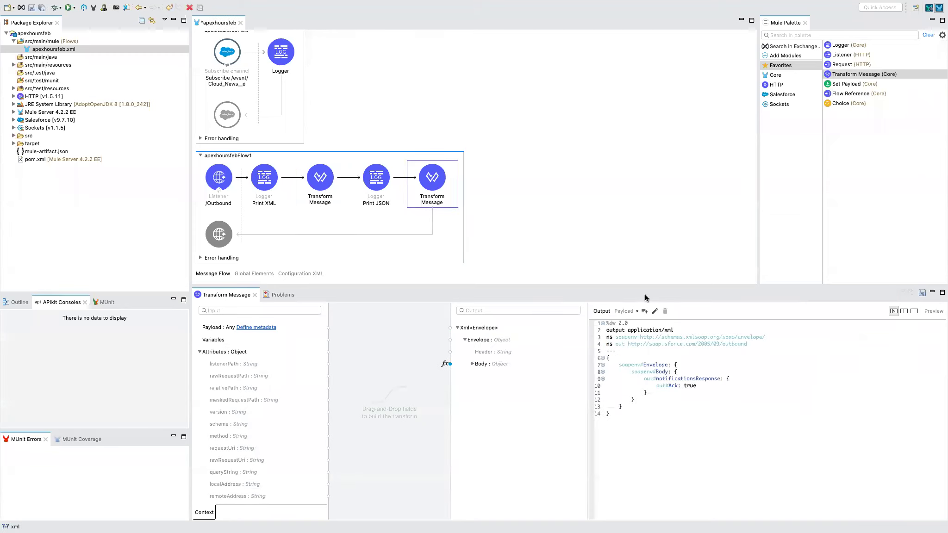
pyautogui.doubleClick(690, 385)
pyautogui.write('fo')
pyautogui.hotkey('ctrl', 's')
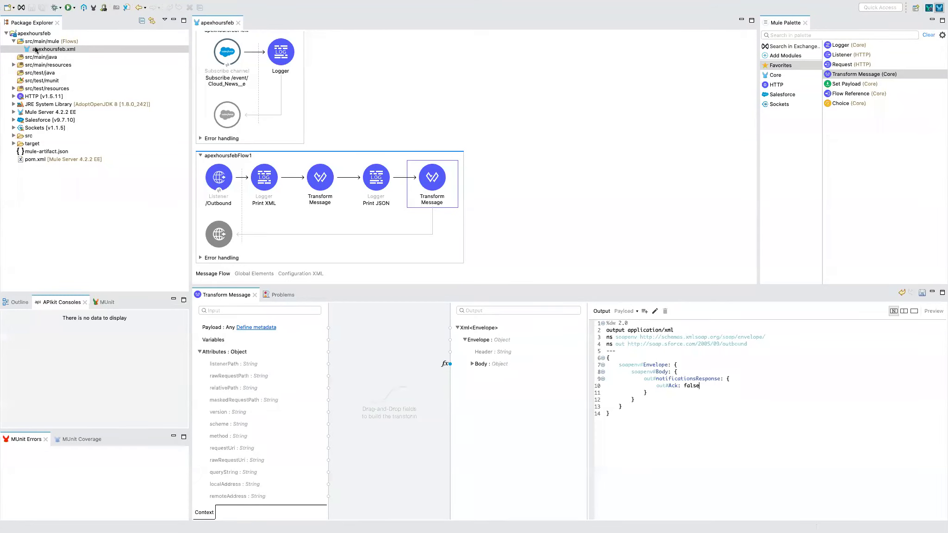
# Step: Deploy the project to CloudHub as apexhoursfeb, overwriting the existing application, and move the deployment window aside
pyautogui.rightClick(75, 50)
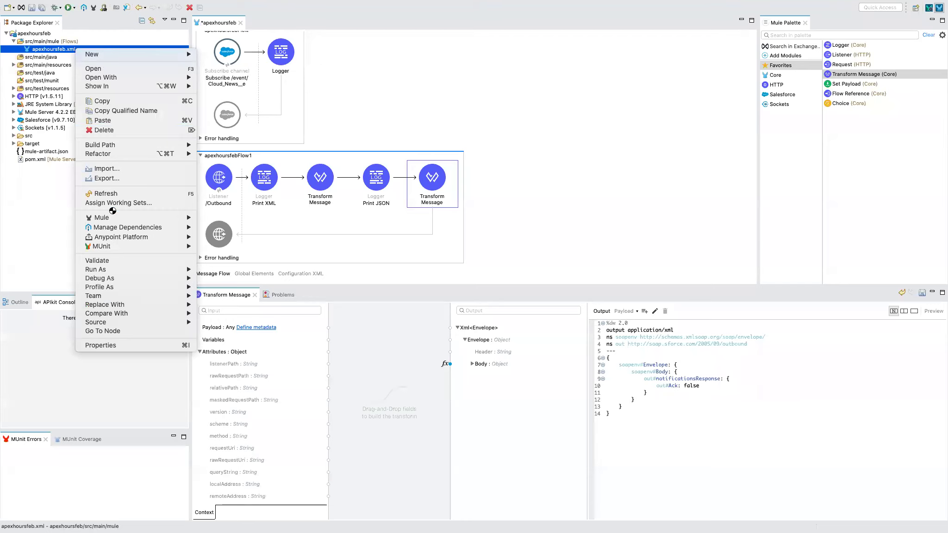
pyautogui.moveTo(131, 237)
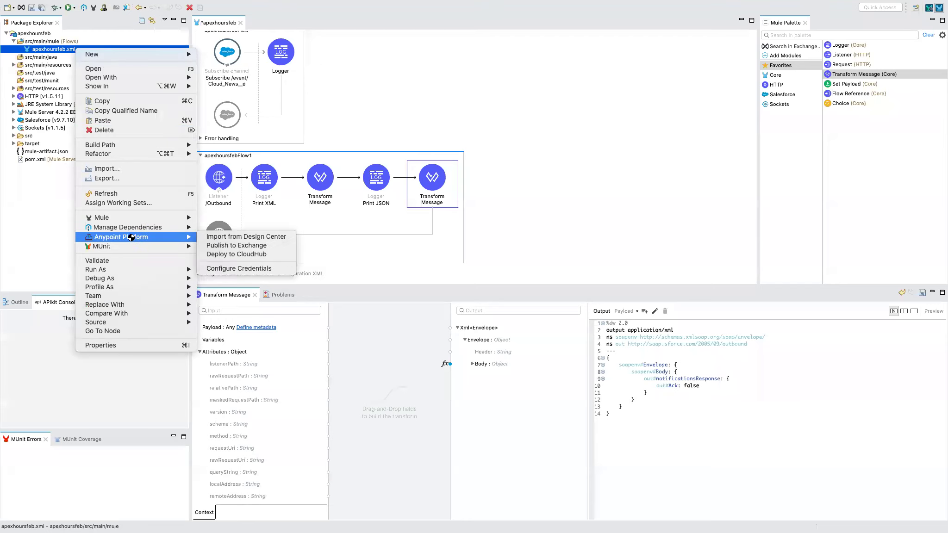
pyautogui.click(253, 255)
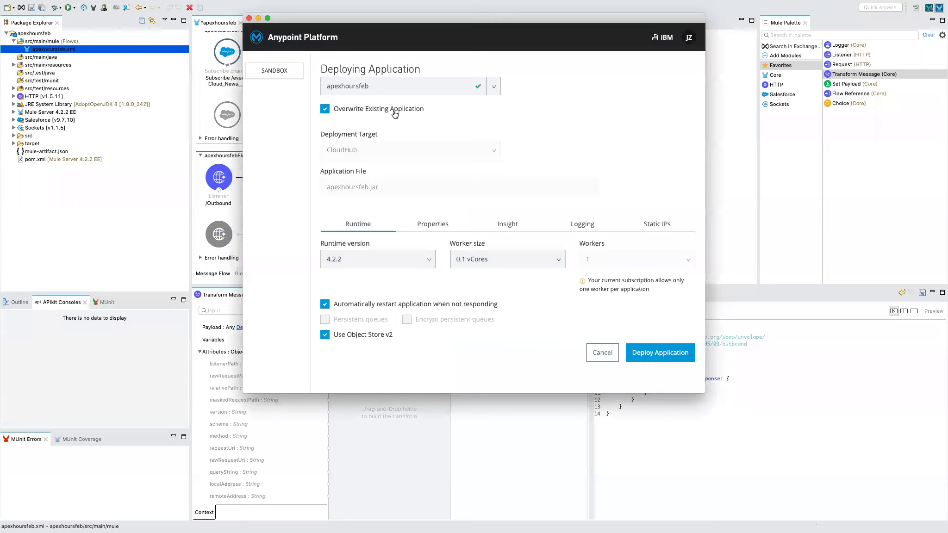
pyautogui.click(326, 111)
pyautogui.click(326, 150)
pyautogui.click(659, 363)
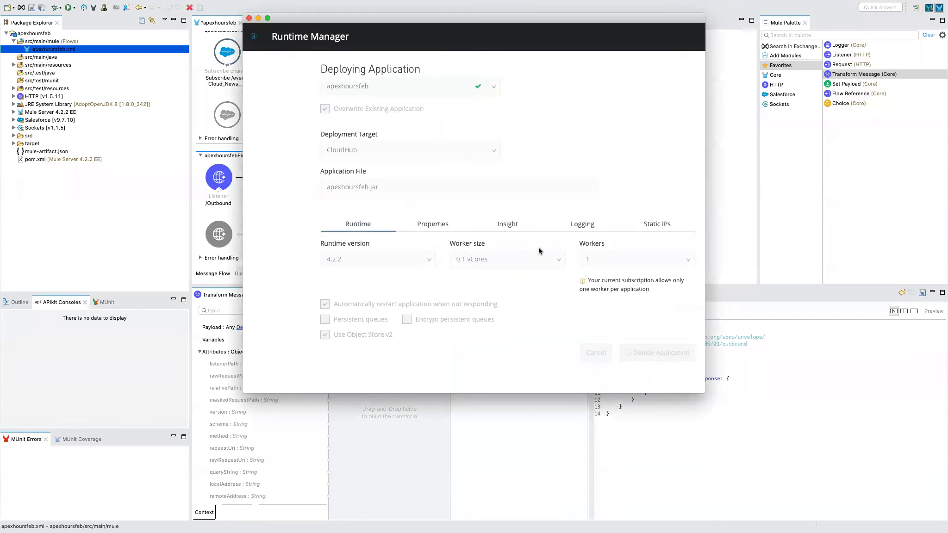
pyautogui.moveTo(441, 24); pyautogui.dragTo(363, 52)
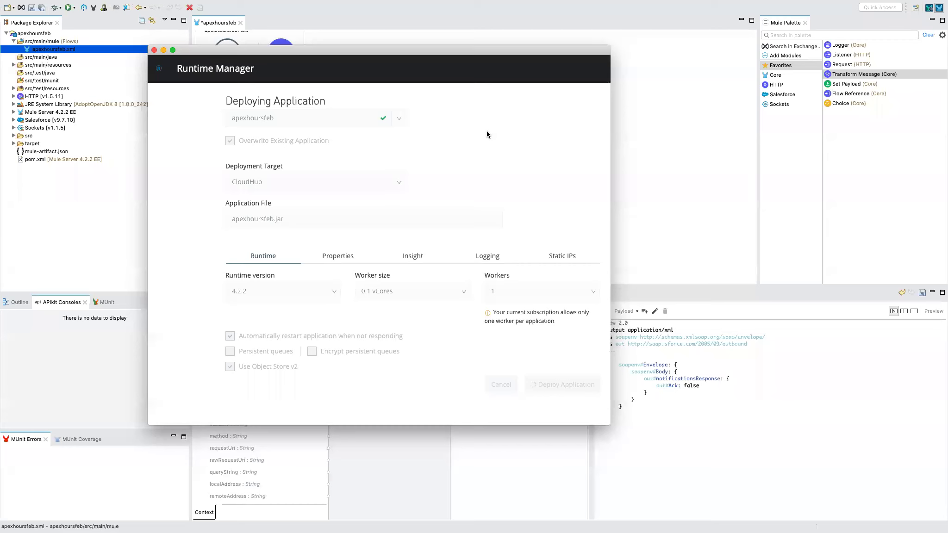
# Step: Switch to the browser, view the apexhoursfeb logs in Runtime Manager, and return to Salesforce's outbound messaging delivery status
pyautogui.hotkey('ctrl', 'Right')
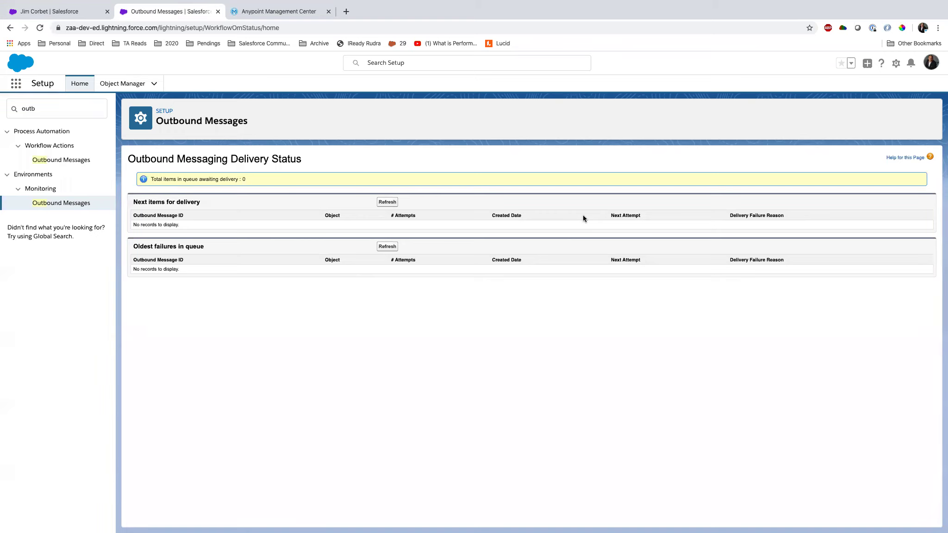
pyautogui.click(279, 12)
pyautogui.scroll(-1, 404, 260)
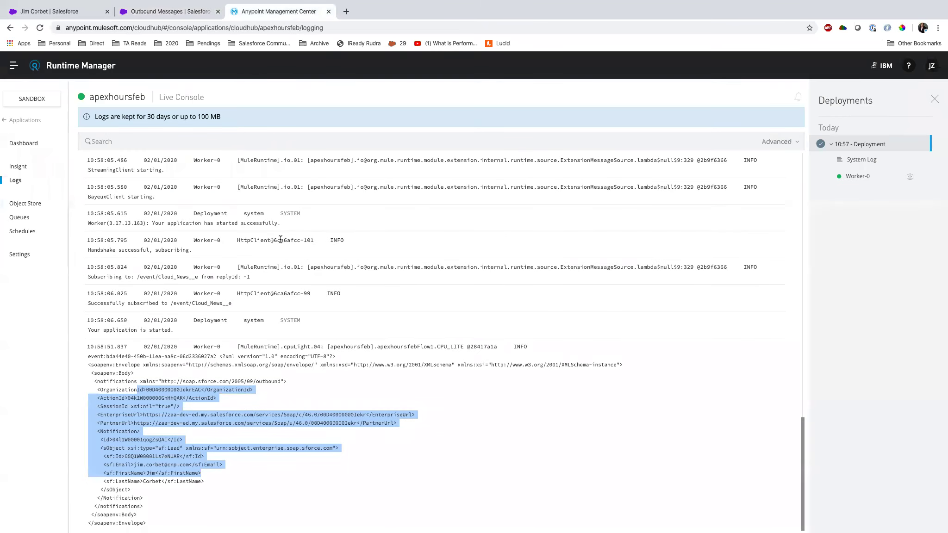
pyautogui.click(163, 11)
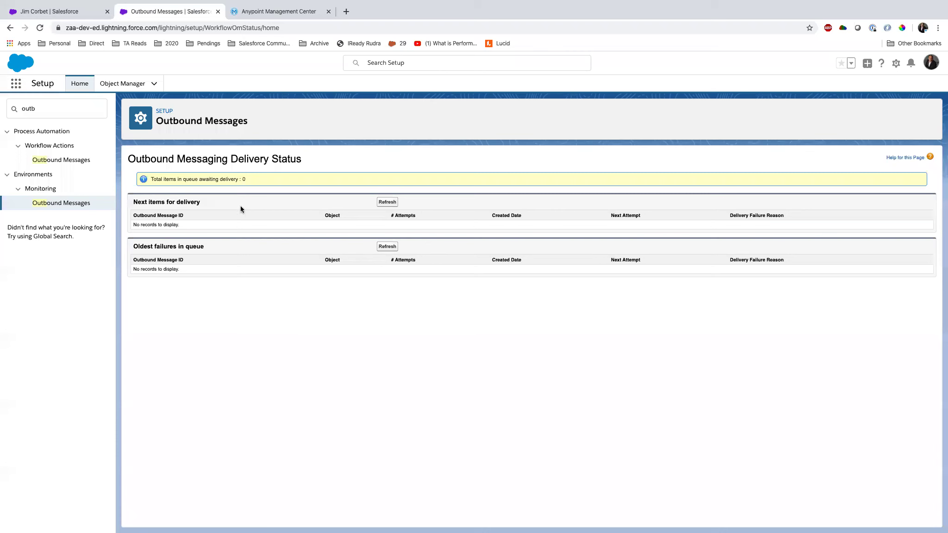